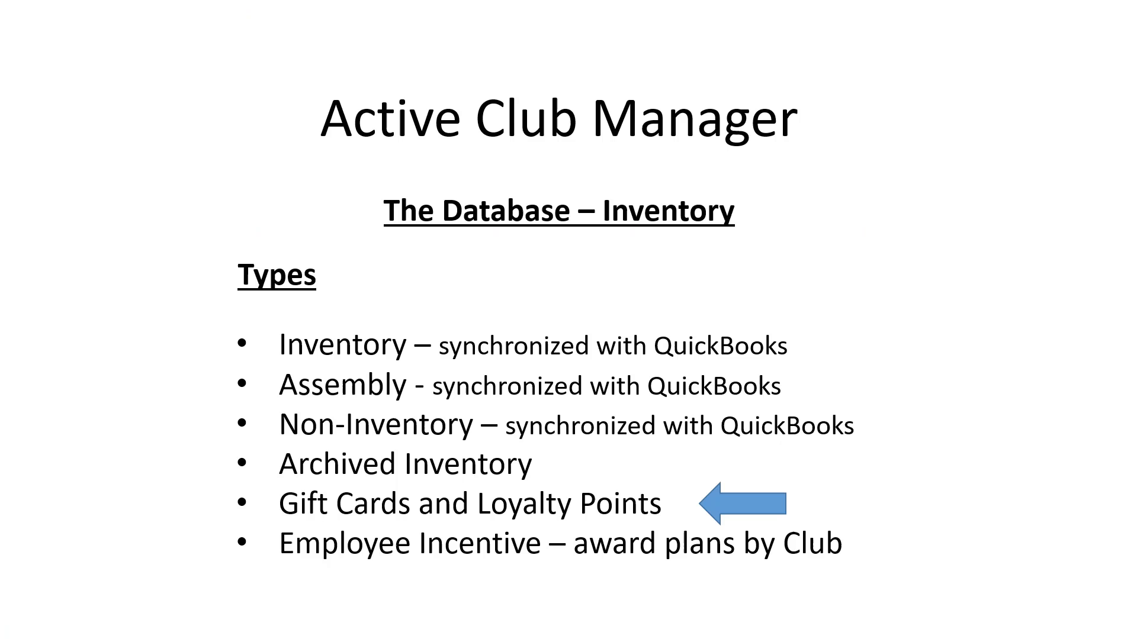
{"action": "key", "text": "Right"}
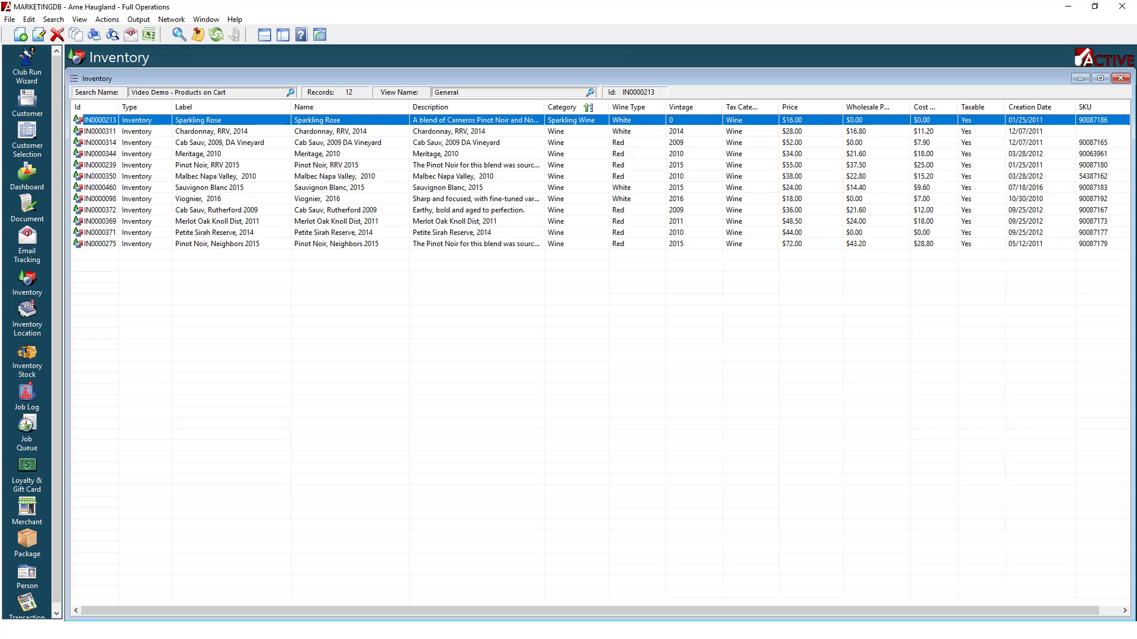
- Open the Viognier, 2016 inventory item for editing and show its general details
{"action": "left_click", "coordinate": [227, 202]}
{"action": "double_click", "coordinate": [227, 202]}
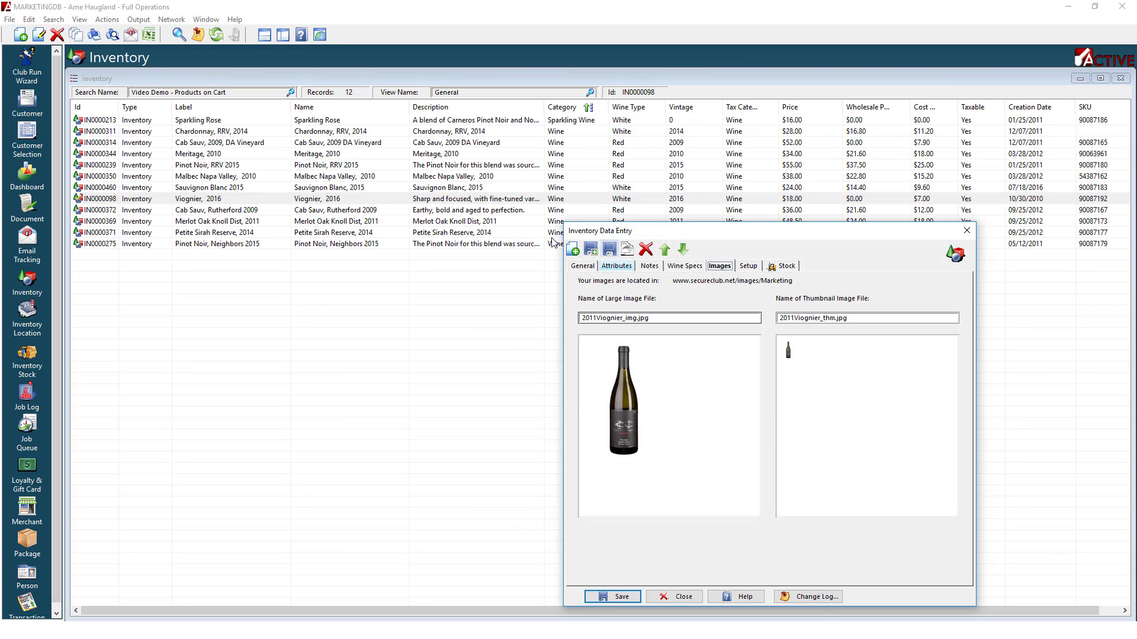
{"action": "left_click", "coordinate": [582, 267]}
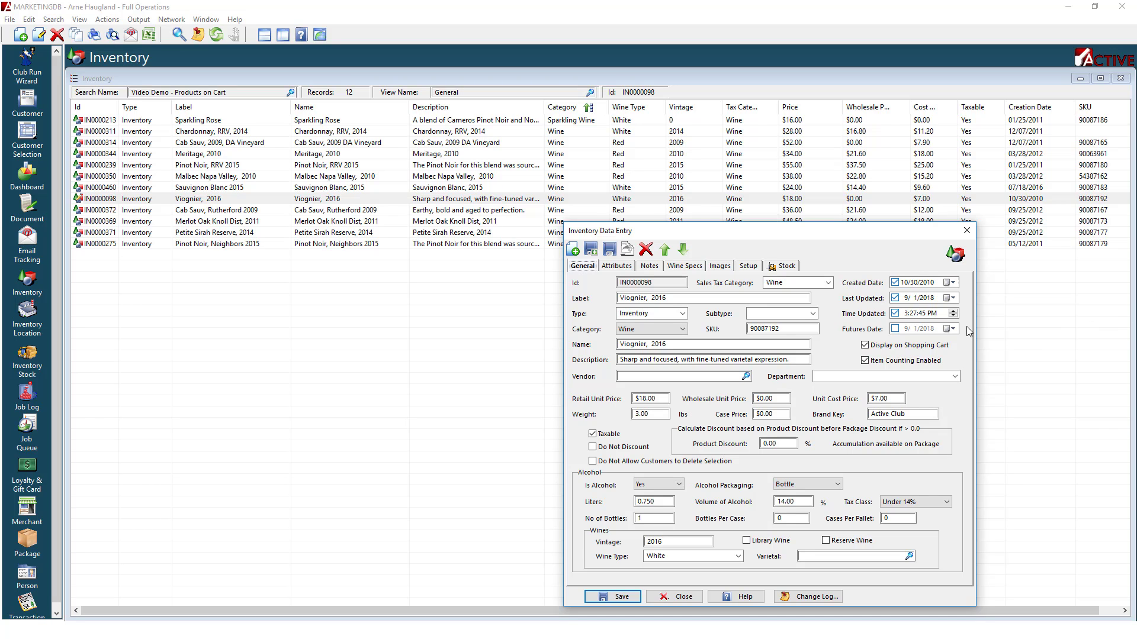
- Review the available sales tax categories and inventory types for the Viognier item
{"action": "left_click", "coordinate": [829, 283]}
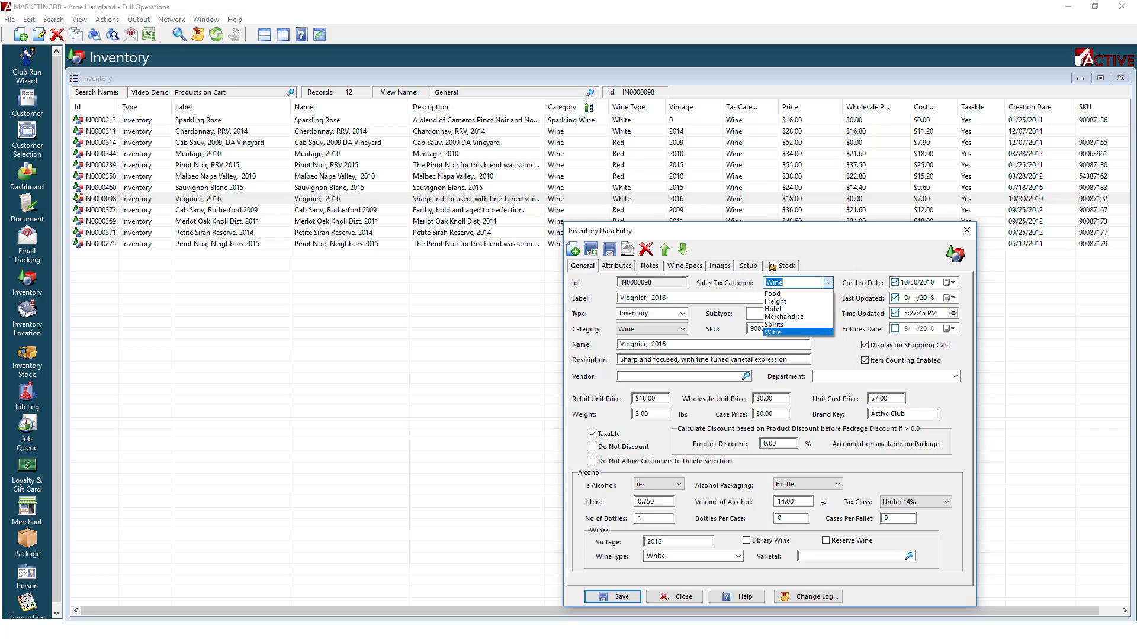
{"action": "left_click", "coordinate": [829, 283]}
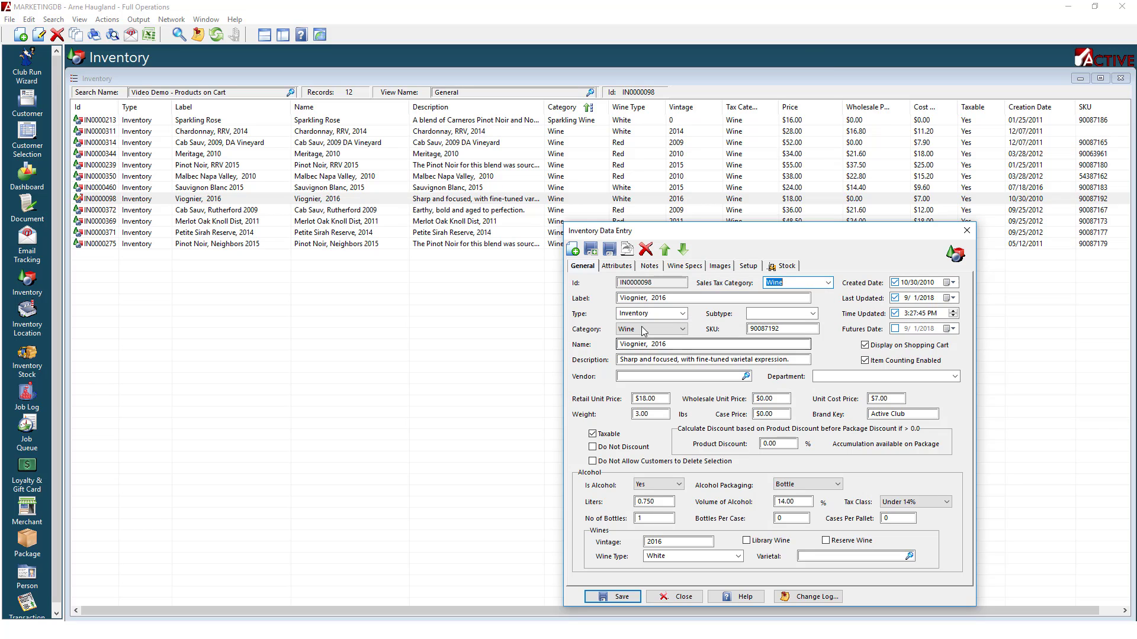
{"action": "left_click", "coordinate": [682, 313]}
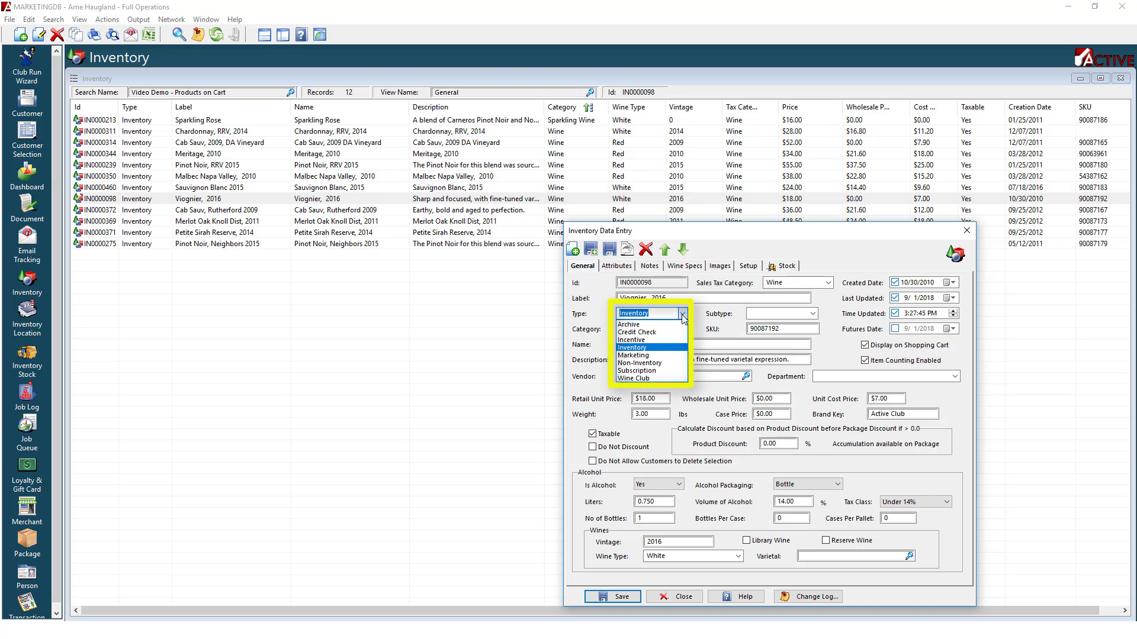
{"action": "left_click", "coordinate": [684, 314]}
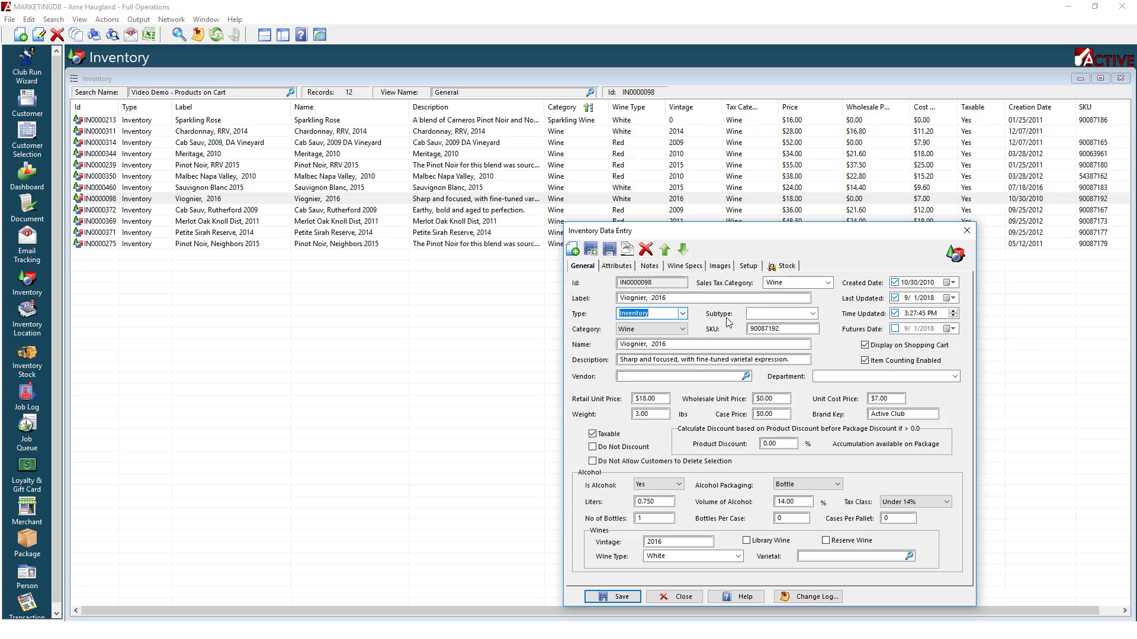
- Change the Viognier item's category to Food, and set it back to Wine
{"action": "left_click", "coordinate": [684, 331]}
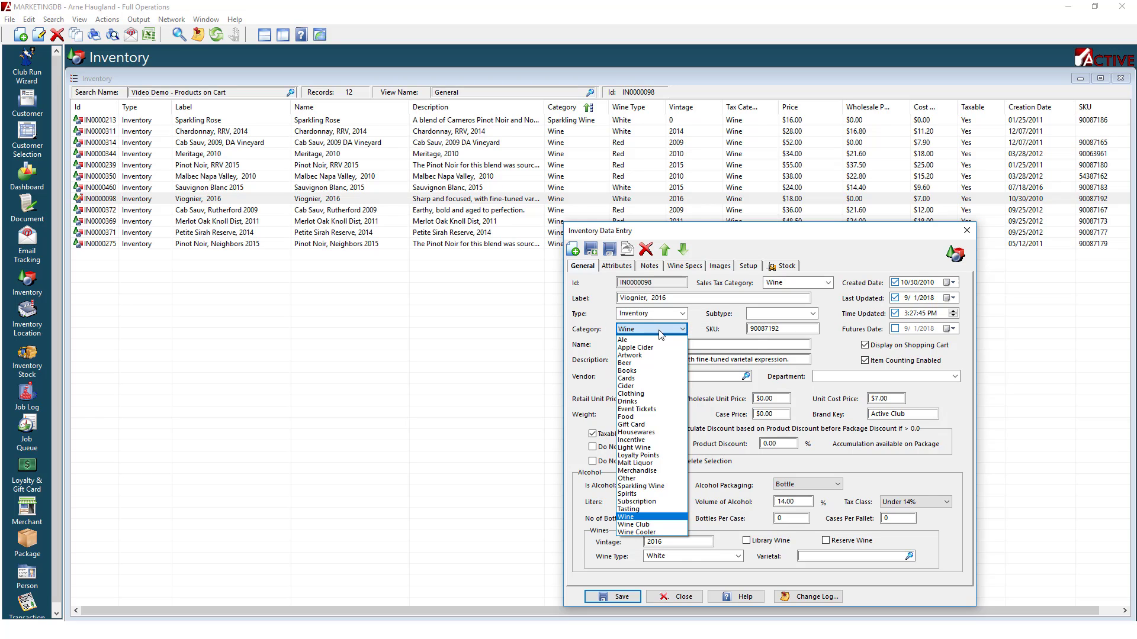
{"action": "left_click", "coordinate": [628, 418]}
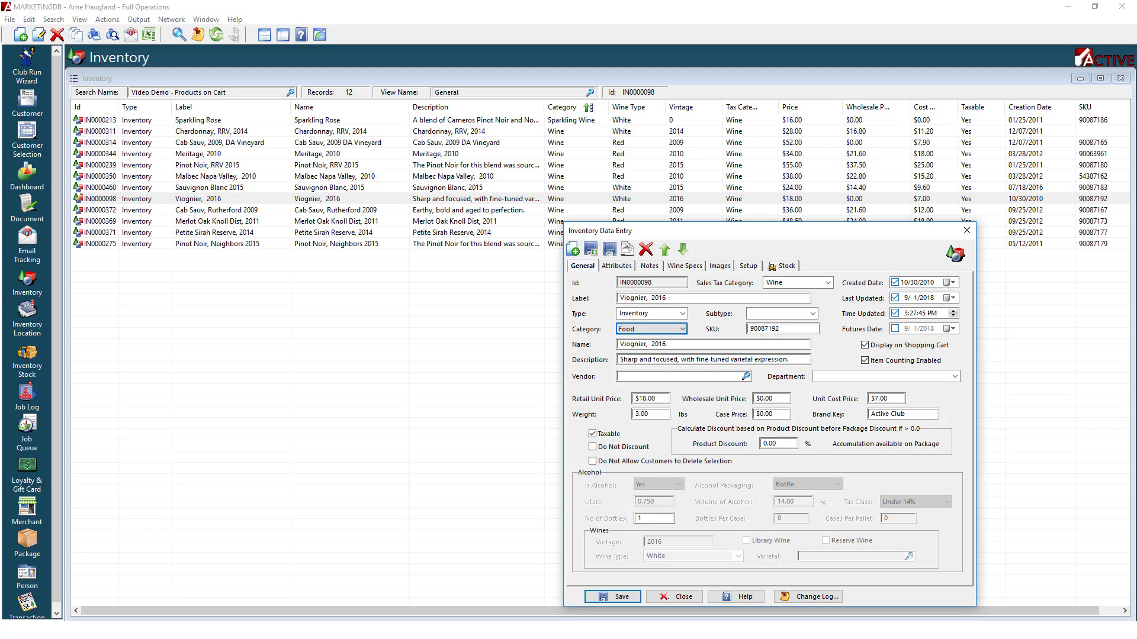
{"action": "left_click", "coordinate": [683, 329]}
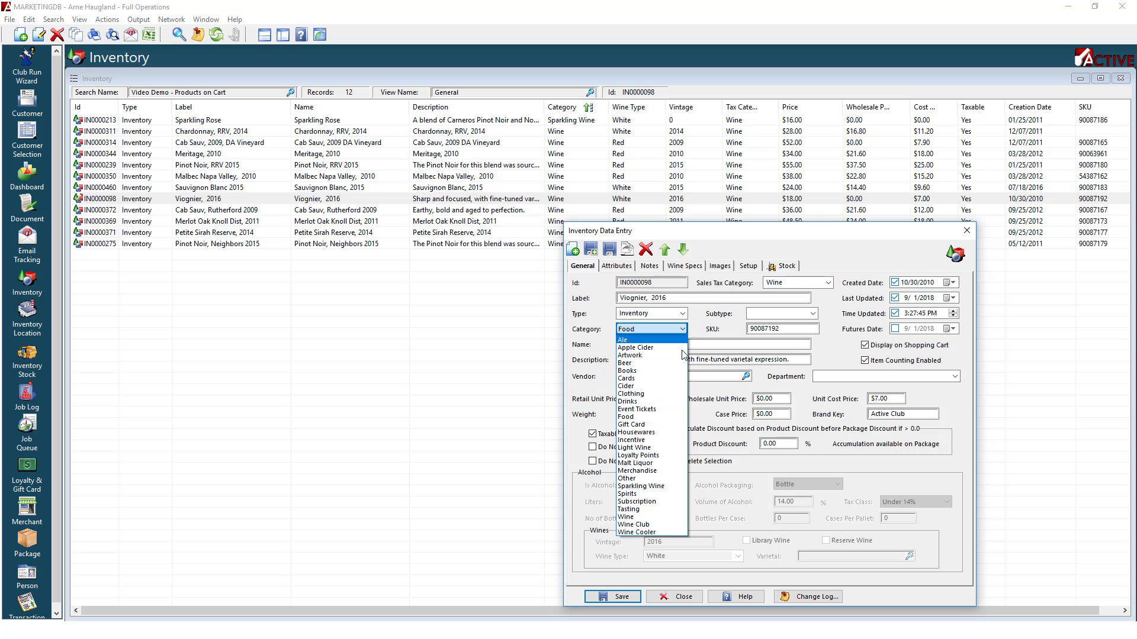
{"action": "left_click", "coordinate": [639, 517]}
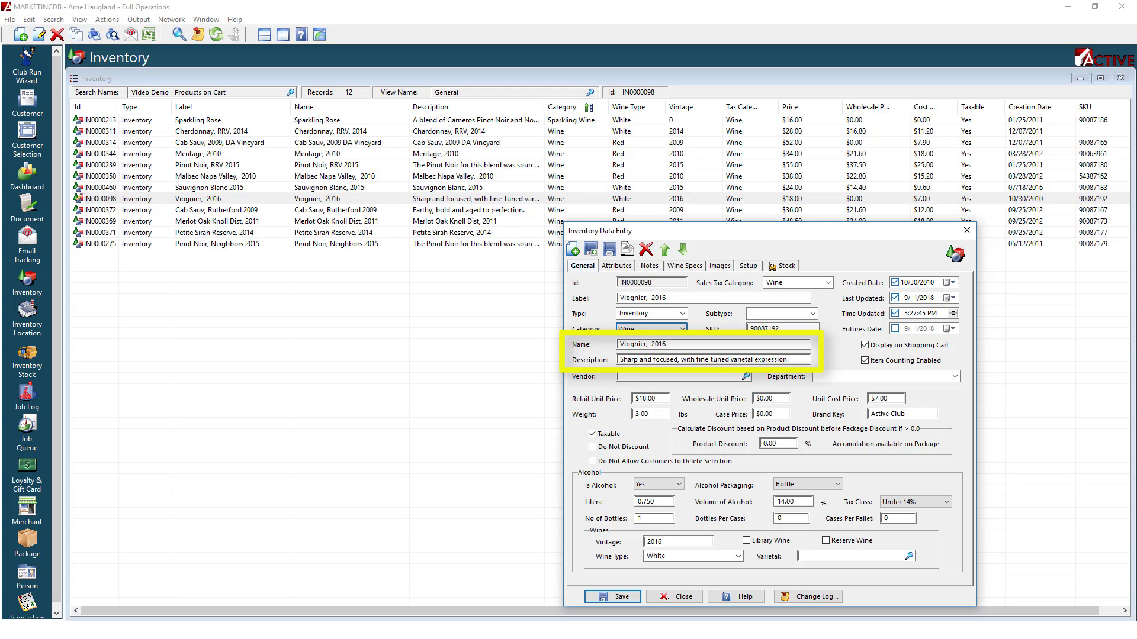
- Look through the vendor and department choices for the Viognier item without picking any
{"action": "left_click", "coordinate": [745, 377]}
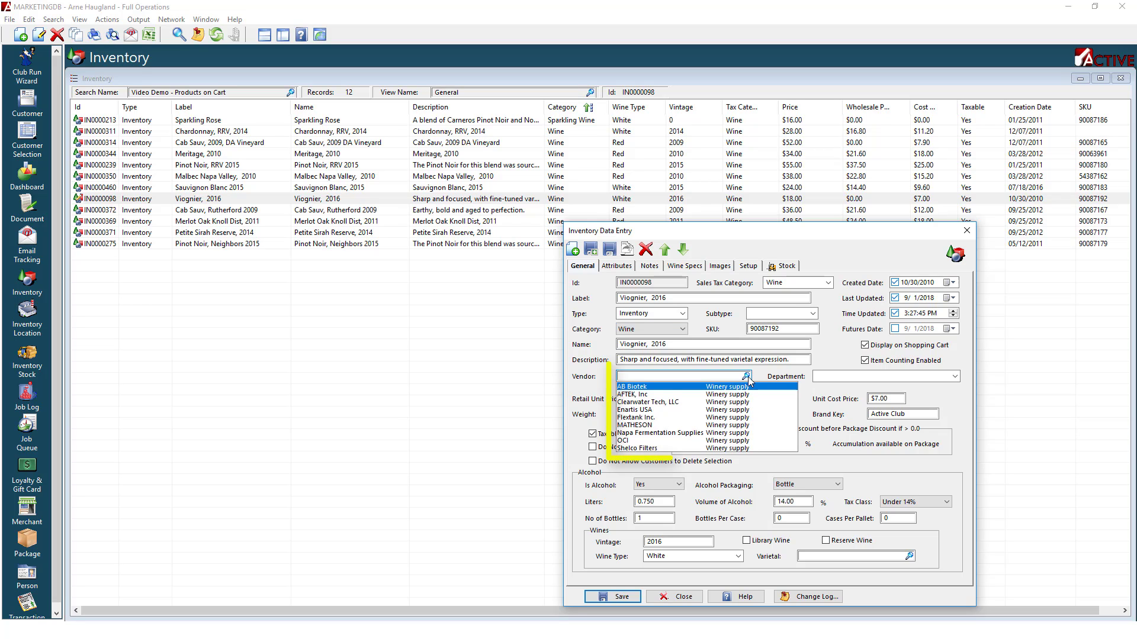
{"action": "left_click", "coordinate": [957, 377]}
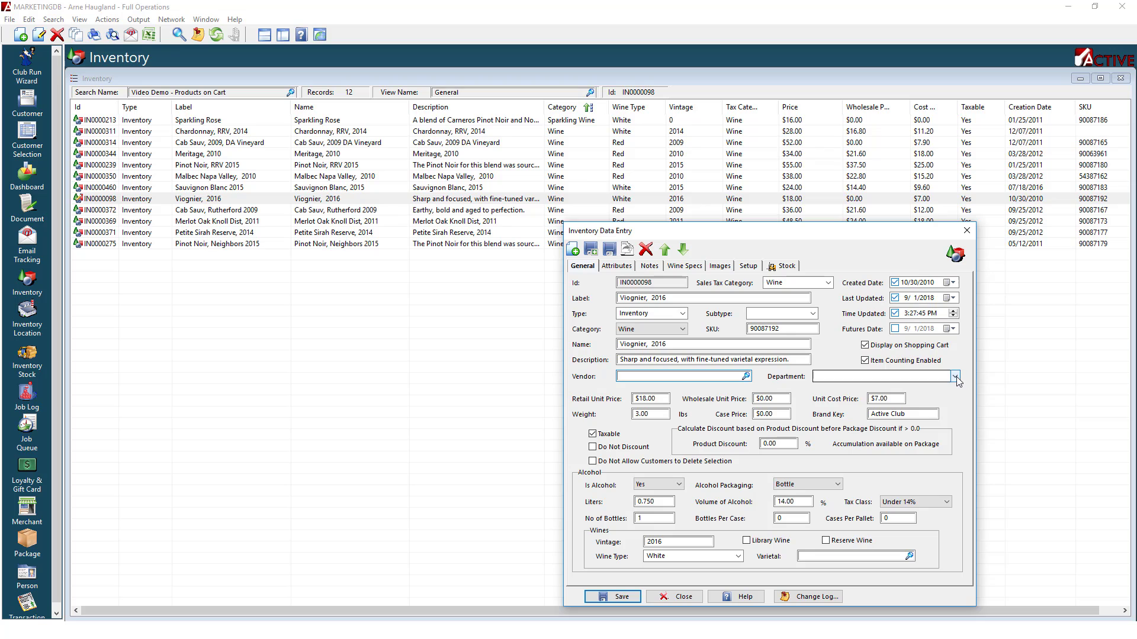
{"action": "left_click", "coordinate": [956, 377]}
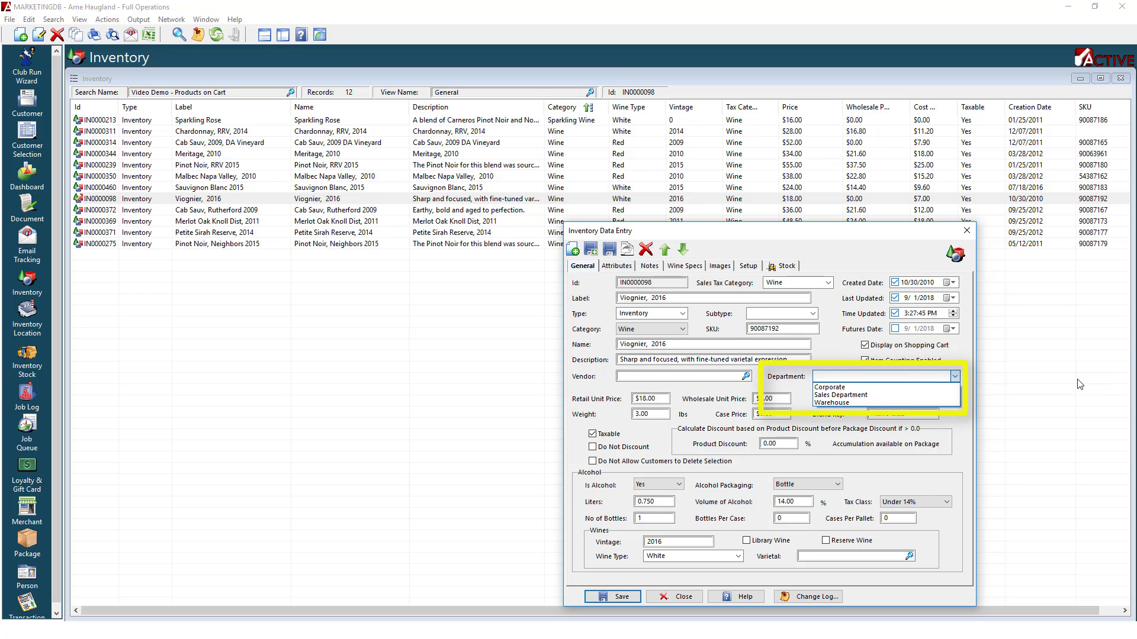
{"action": "left_click", "coordinate": [956, 378]}
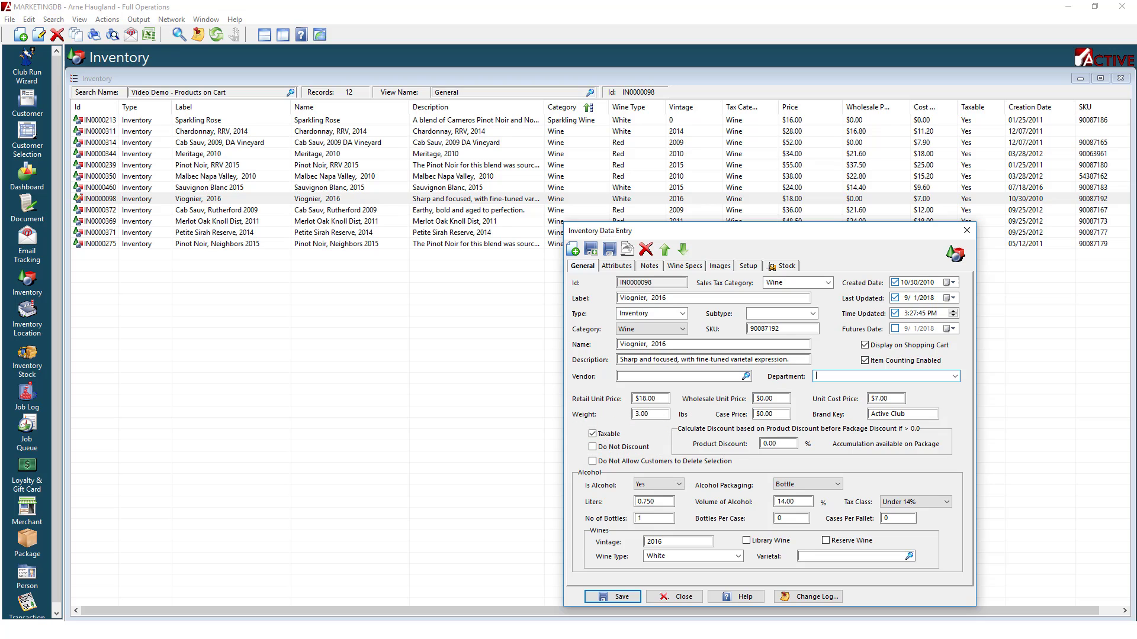
- Turn the Do Not Allow Customers to Delete Selection option on and off again
{"action": "left_click", "coordinate": [594, 463]}
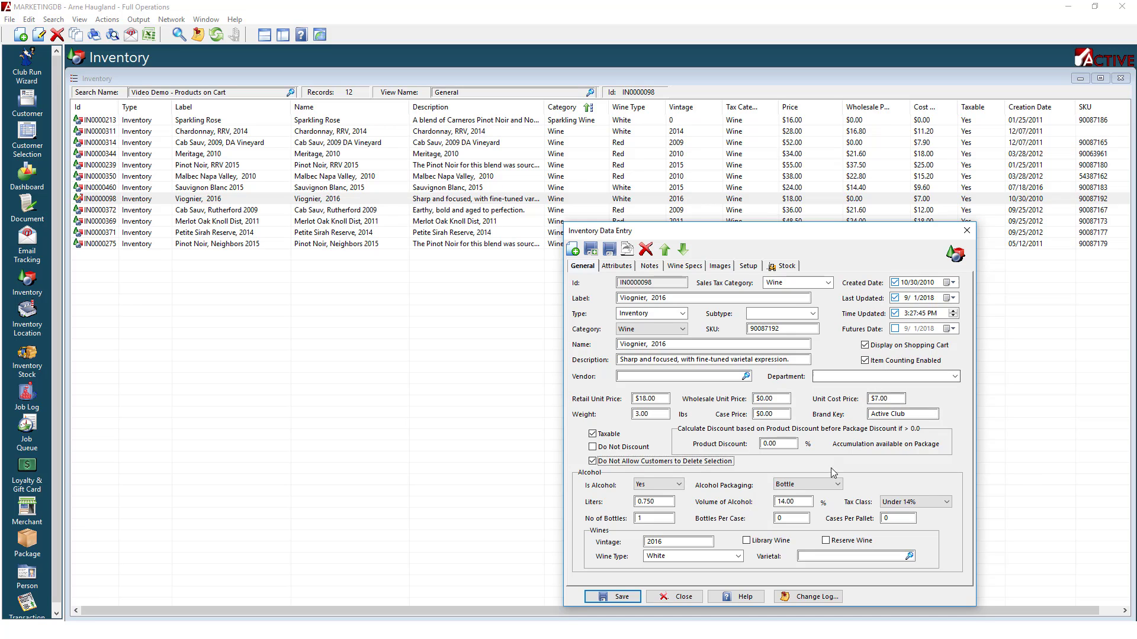
{"action": "left_click", "coordinate": [592, 462]}
- Review the alcohol packaging and tax class options, leaving Bottle and Under 14% selected
{"action": "left_click", "coordinate": [837, 486]}
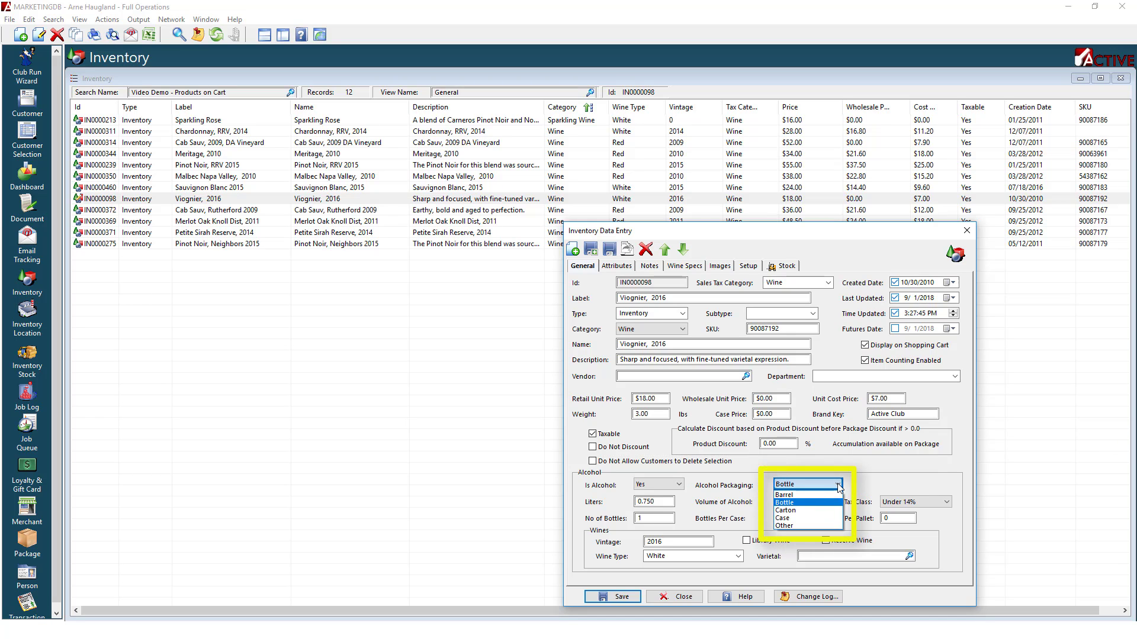
{"action": "left_click", "coordinate": [839, 487]}
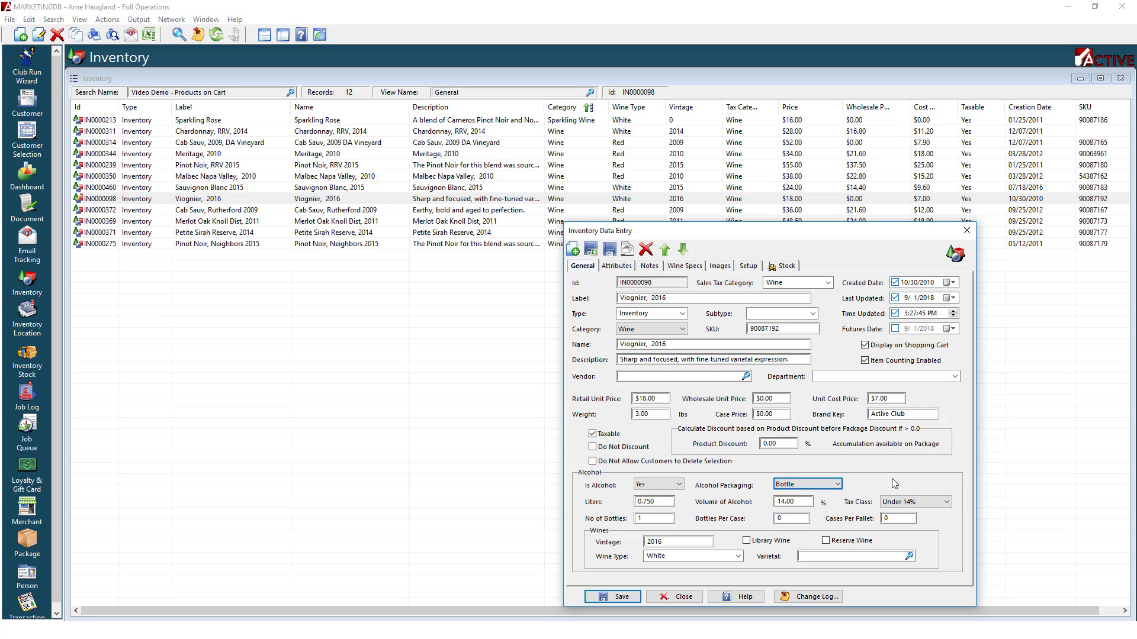
{"action": "left_click", "coordinate": [947, 499]}
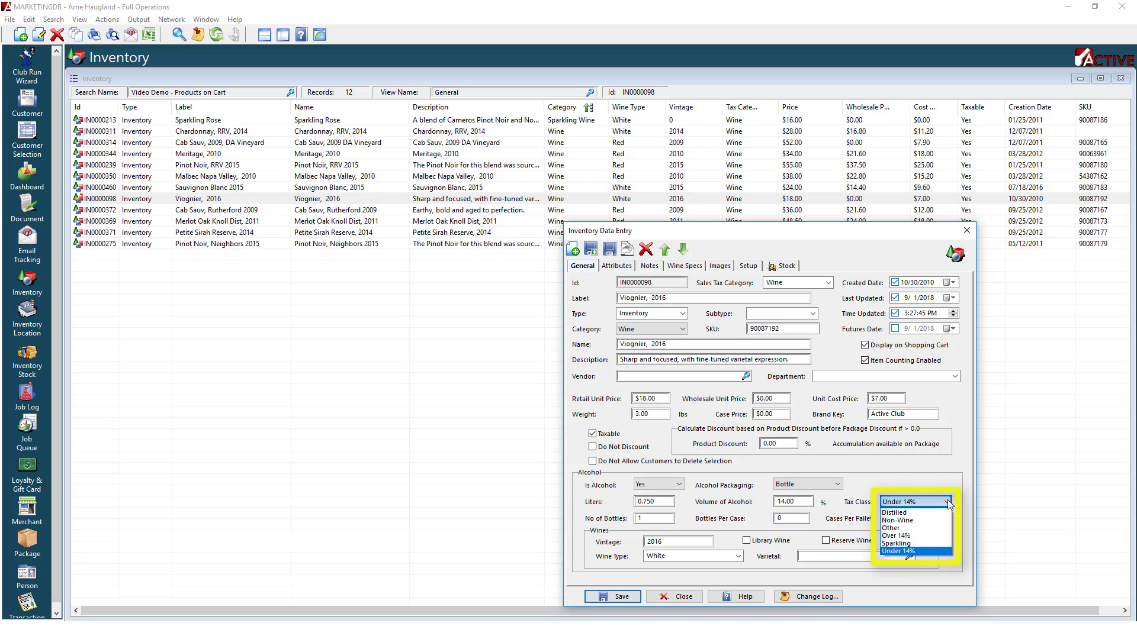
{"action": "left_click", "coordinate": [947, 499]}
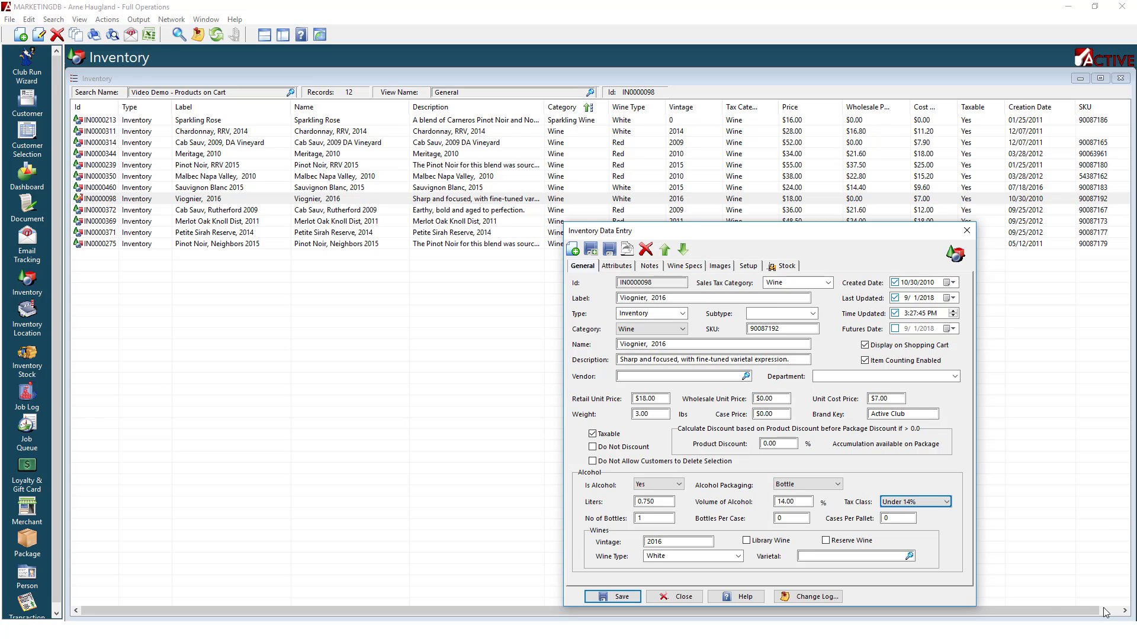
- Look through the whole list of wine varietals down to Zinfandel without choosing one
{"action": "left_click", "coordinate": [911, 556]}
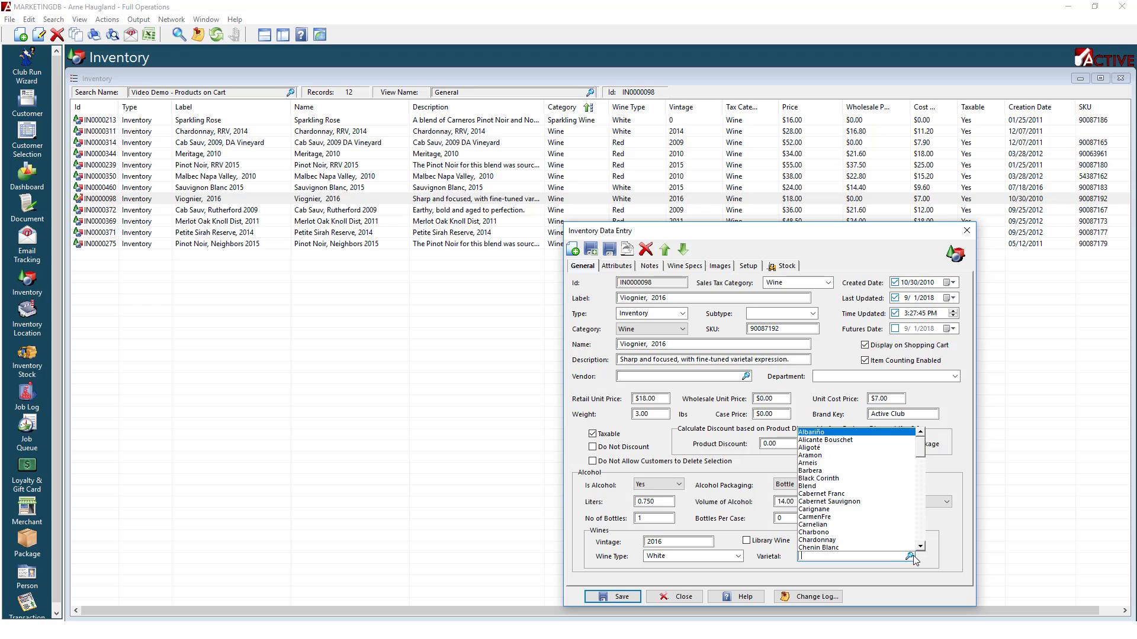
{"action": "left_click_drag", "start_coordinate": [920, 450], "coordinate": [916, 537]}
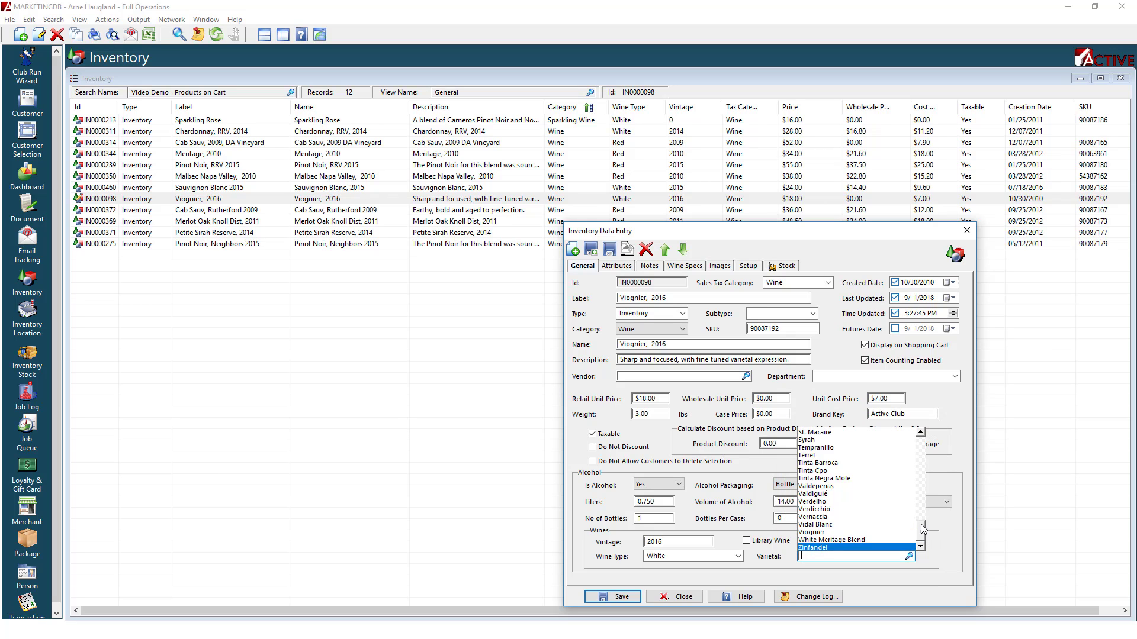
{"action": "left_click", "coordinate": [868, 555]}
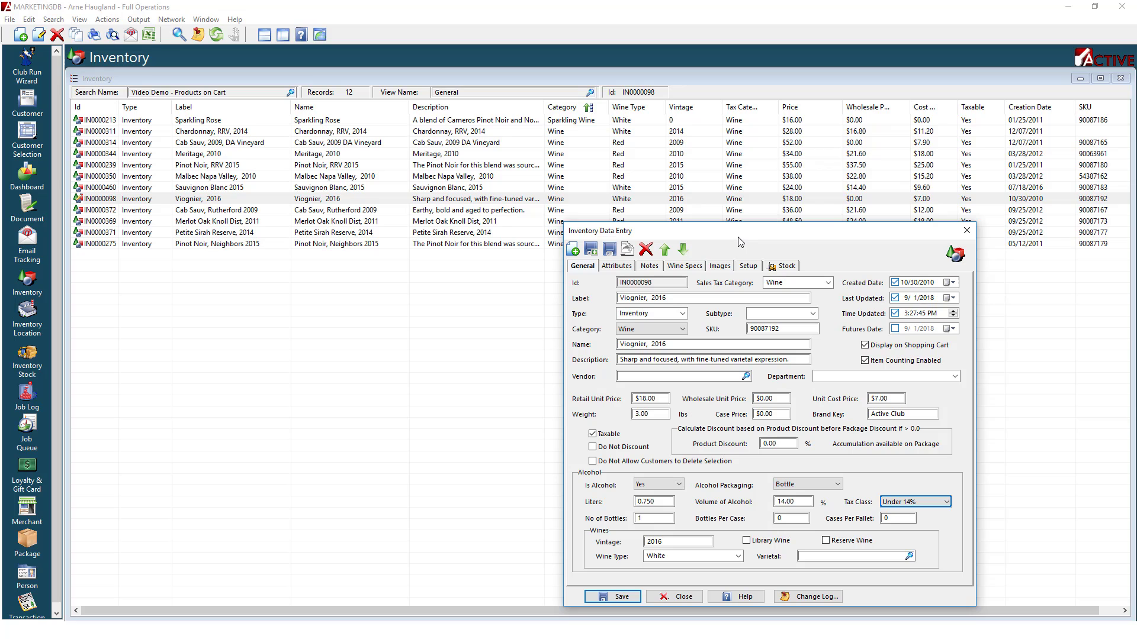
- Compare the notes of the Viognier, Pinot Noir, Neighbors 2015 and Petite Sirah Reserve, 2014 items, and return to the Viognier
{"action": "left_click", "coordinate": [649, 266]}
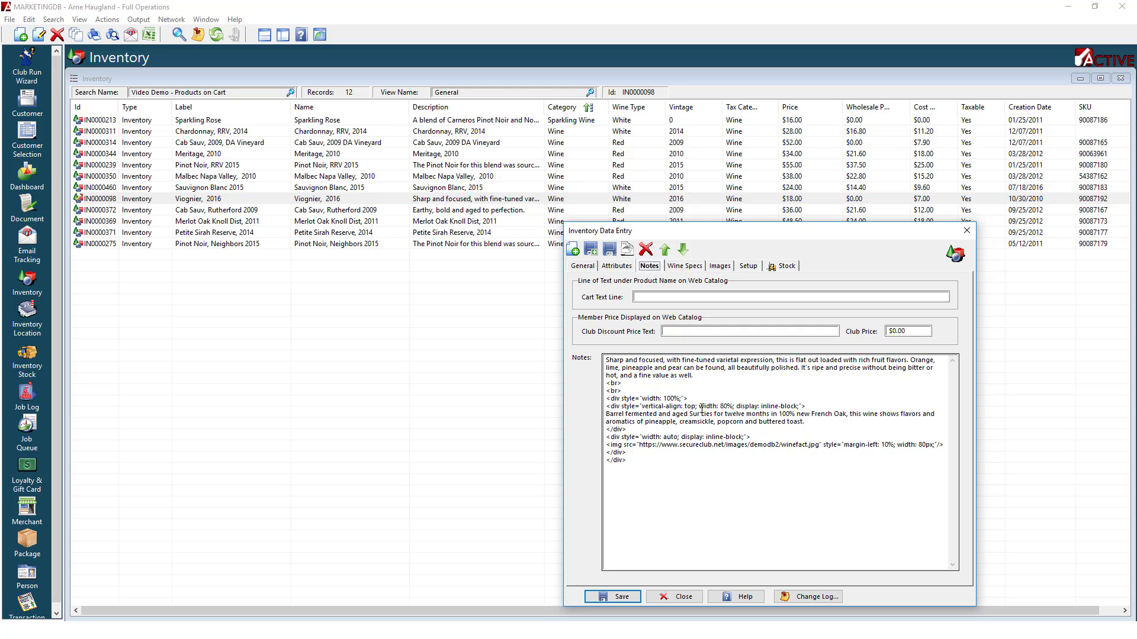
{"action": "left_click", "coordinate": [339, 247]}
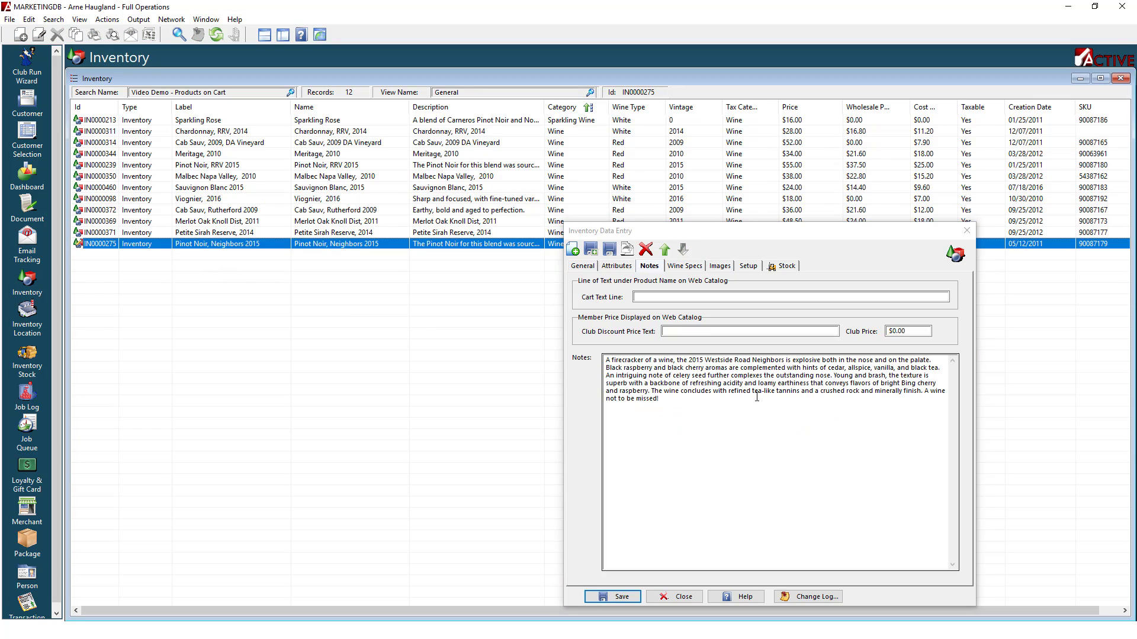
{"action": "left_click", "coordinate": [416, 234]}
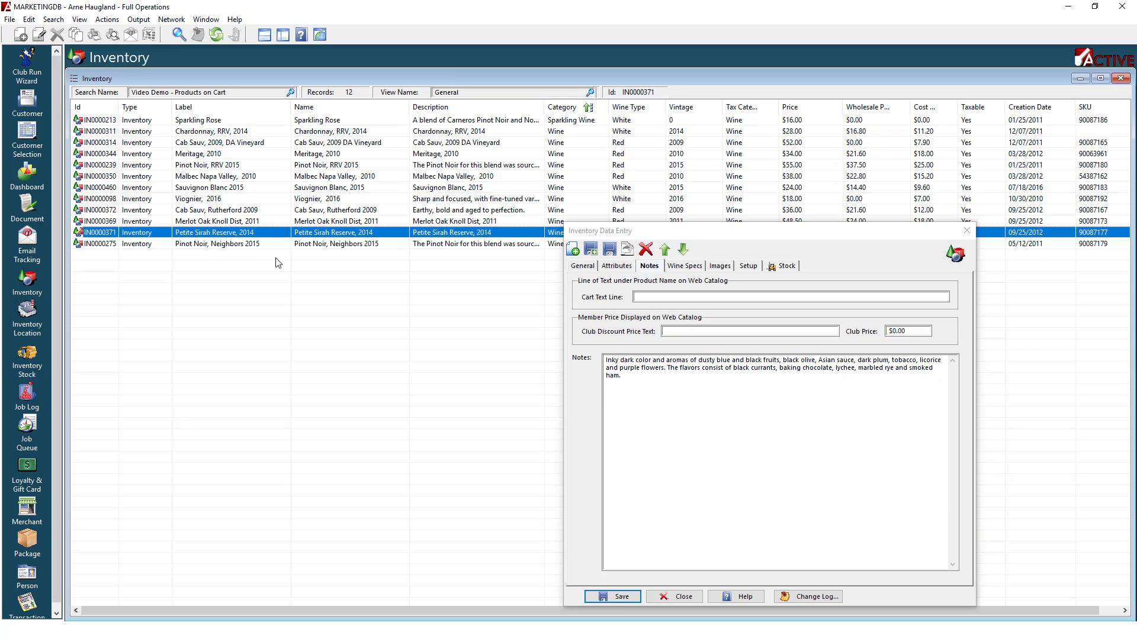
{"action": "left_click", "coordinate": [309, 196]}
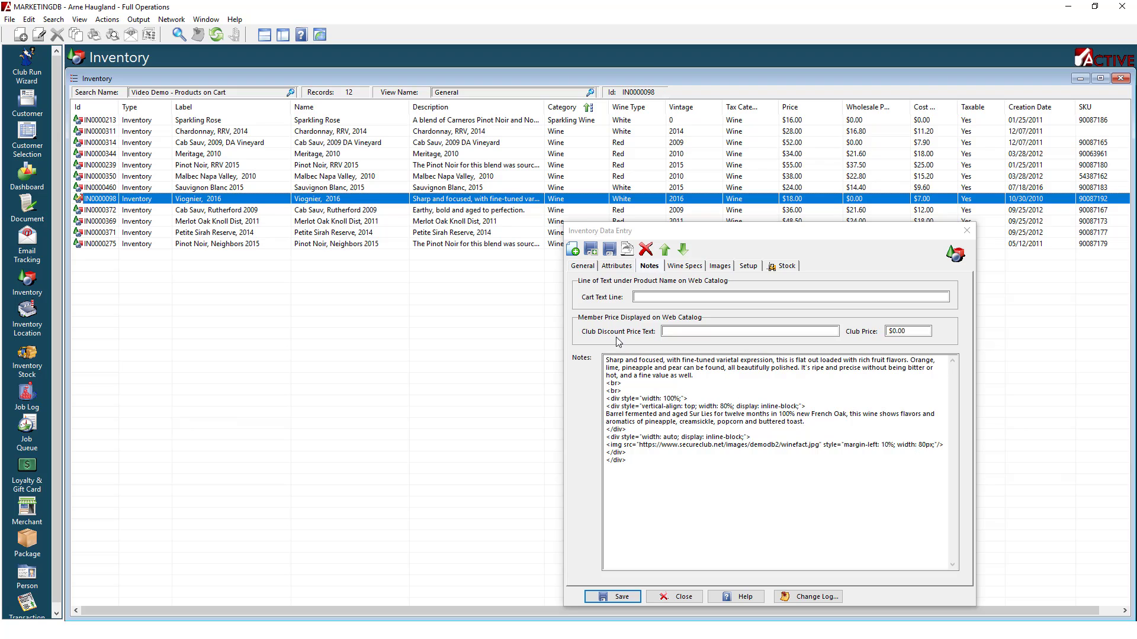
- View the wine specs of the Viognier, 2016 and the Pinot Noir, Neighbors 2015
{"action": "left_click", "coordinate": [686, 266]}
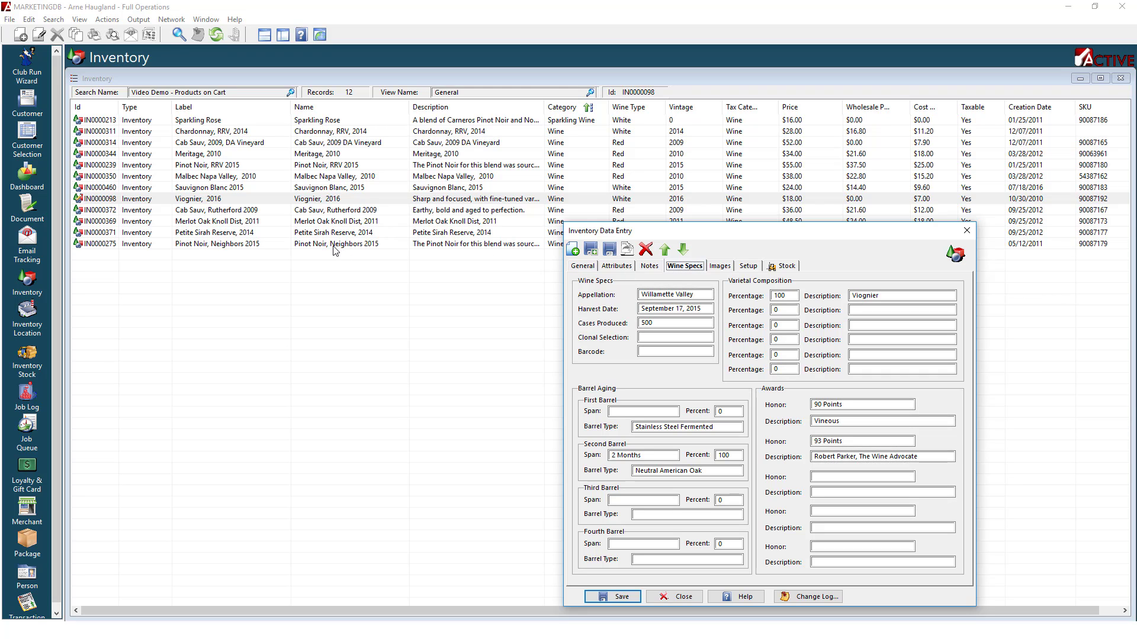
{"action": "left_click", "coordinate": [326, 245]}
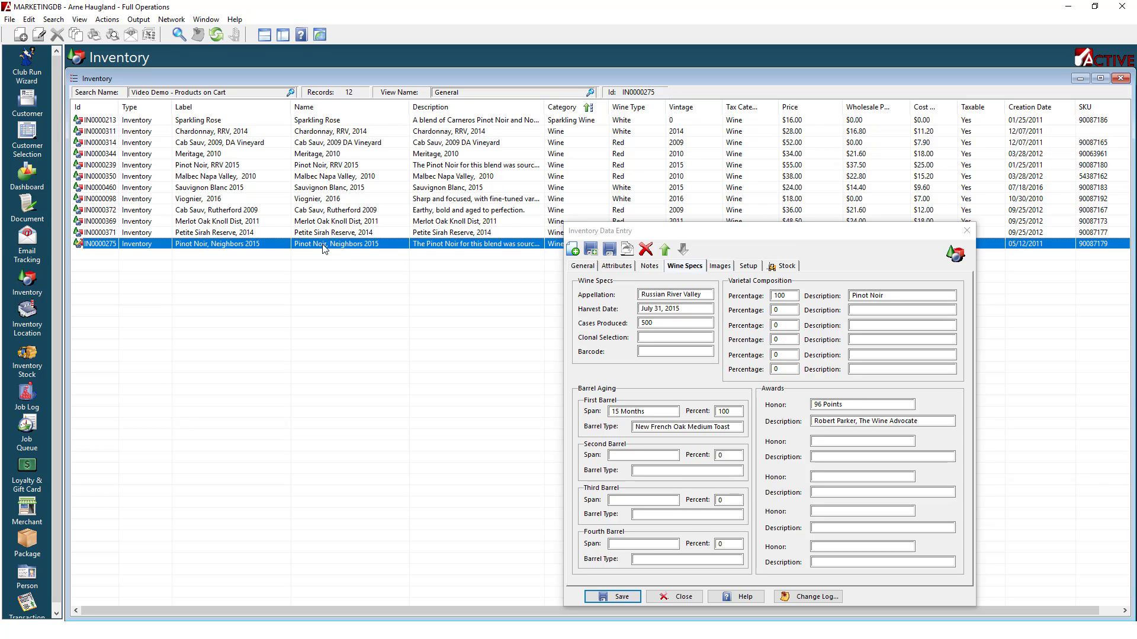
- View the product images of the Pinot Noir, Neighbors 2015 and the Viognier, 2016
{"action": "left_click", "coordinate": [719, 266]}
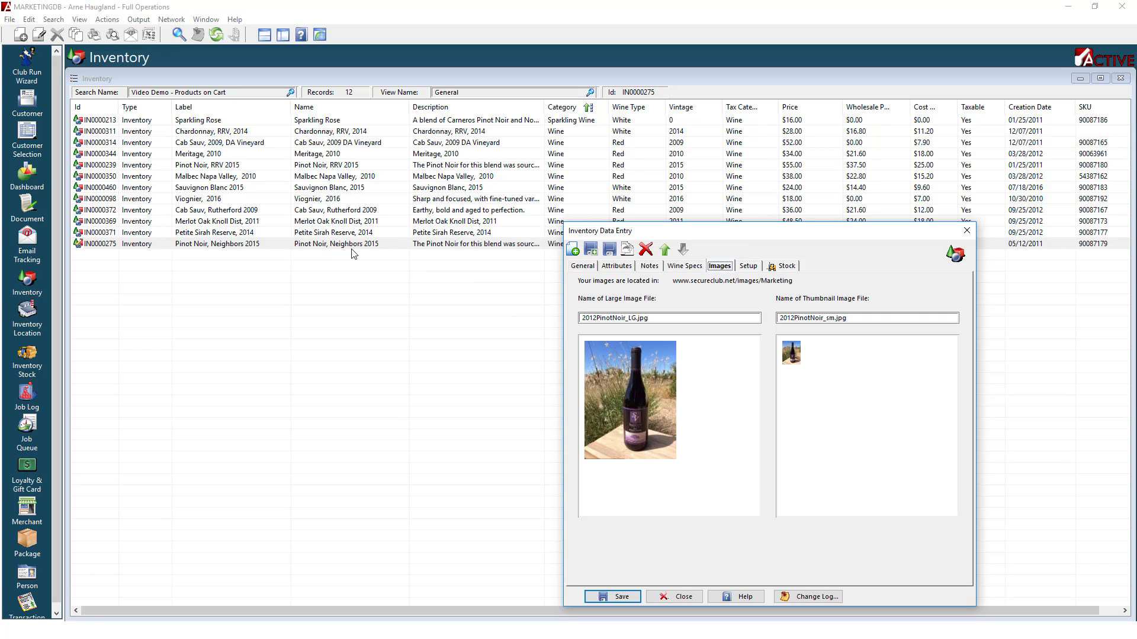
{"action": "left_click", "coordinate": [316, 202]}
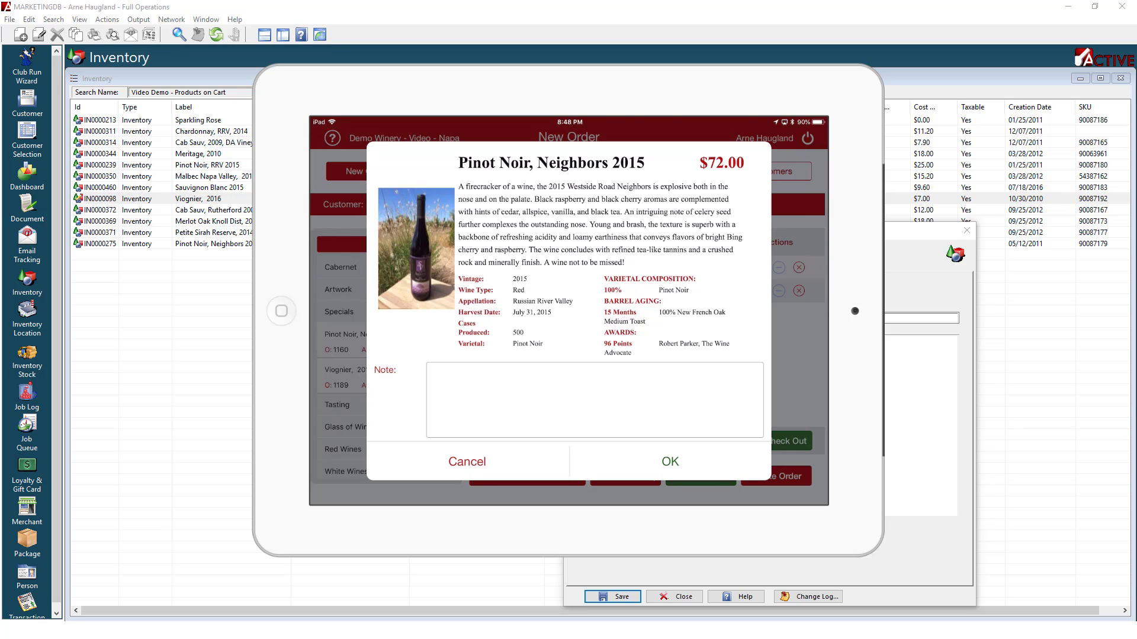
- In the iPad point-of-sale order, cancel the Pinot Noir, Neighbors 2015 details and view those of the Viognier, 2016
{"action": "left_click", "coordinate": [467, 462]}
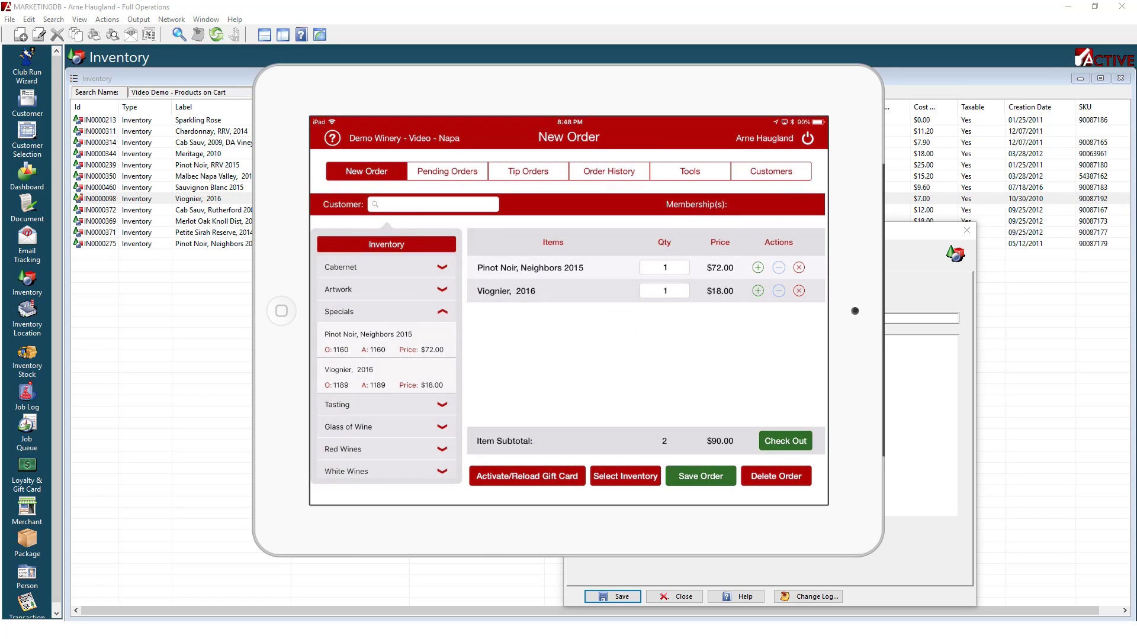
{"action": "left_click", "coordinate": [506, 292]}
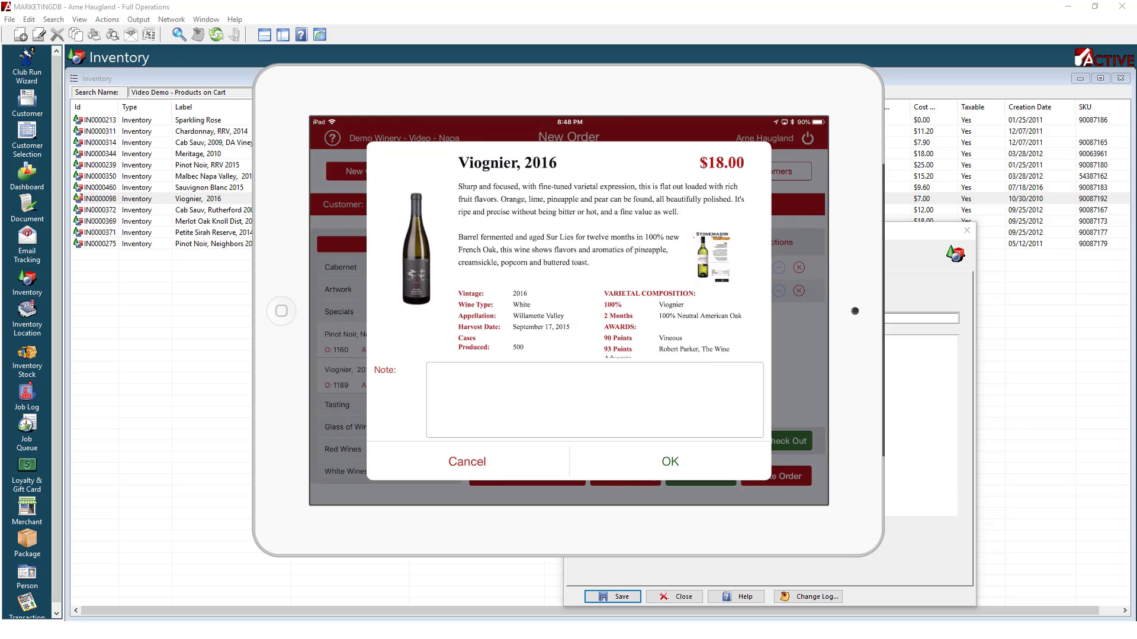
- Return to the Viognier's images in Active Club Manager and select the name of the large image file
{"action": "left_click", "coordinate": [930, 78]}
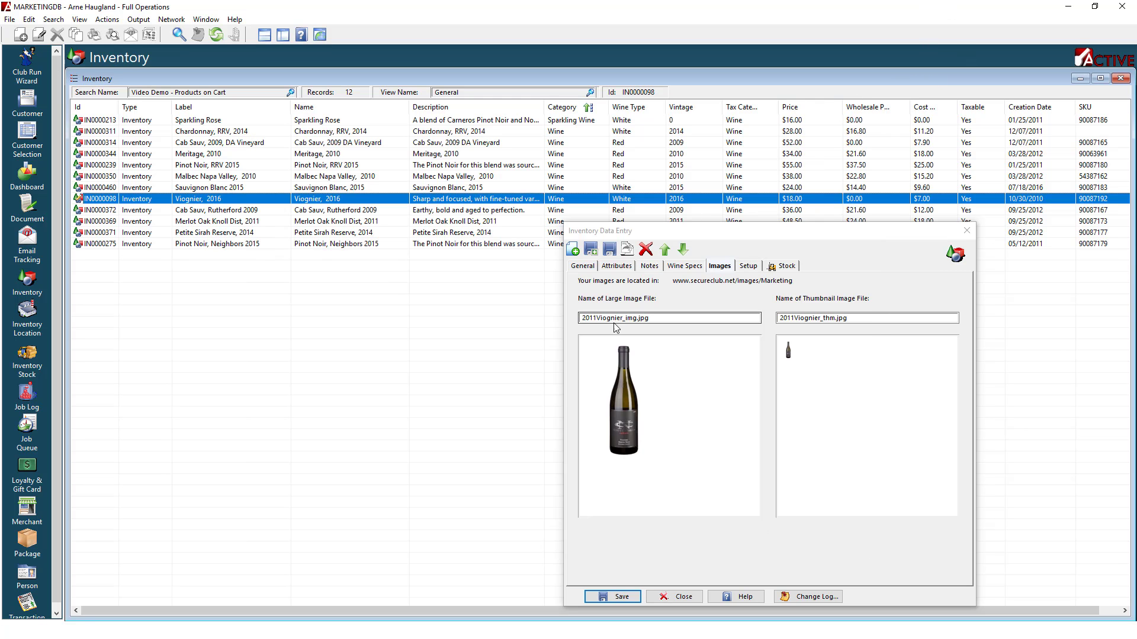
{"action": "left_click_drag", "start_coordinate": [674, 318], "coordinate": [508, 322]}
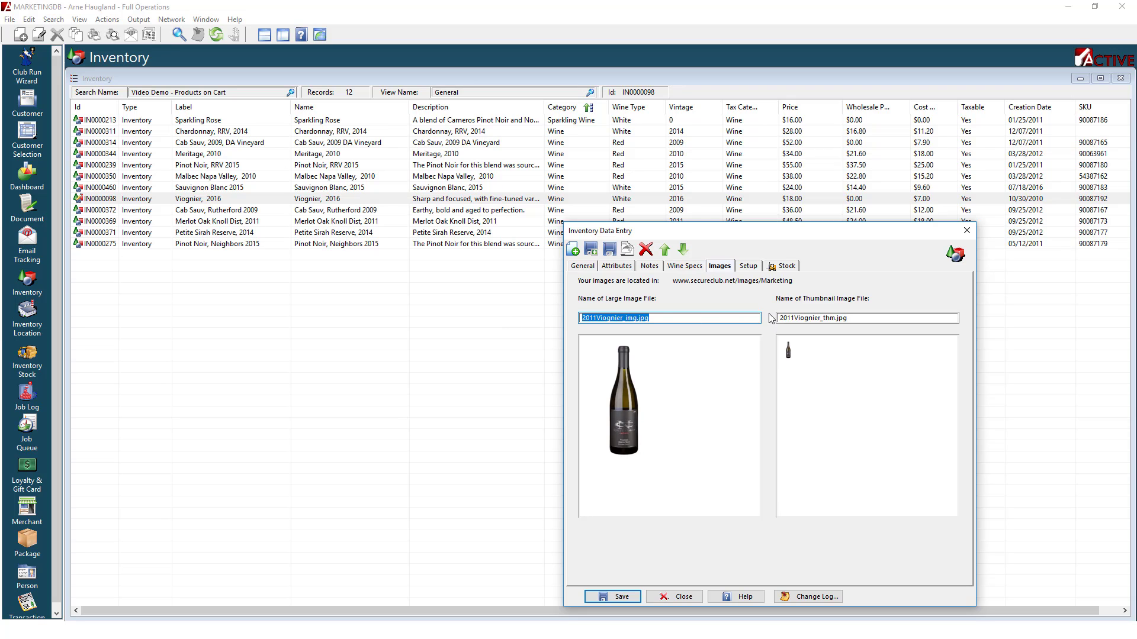
- Set the Viognier's large image file to chardonnay-sho.png, check the preview and save the record
{"action": "type", "text": "chardonnay-sho.png"}
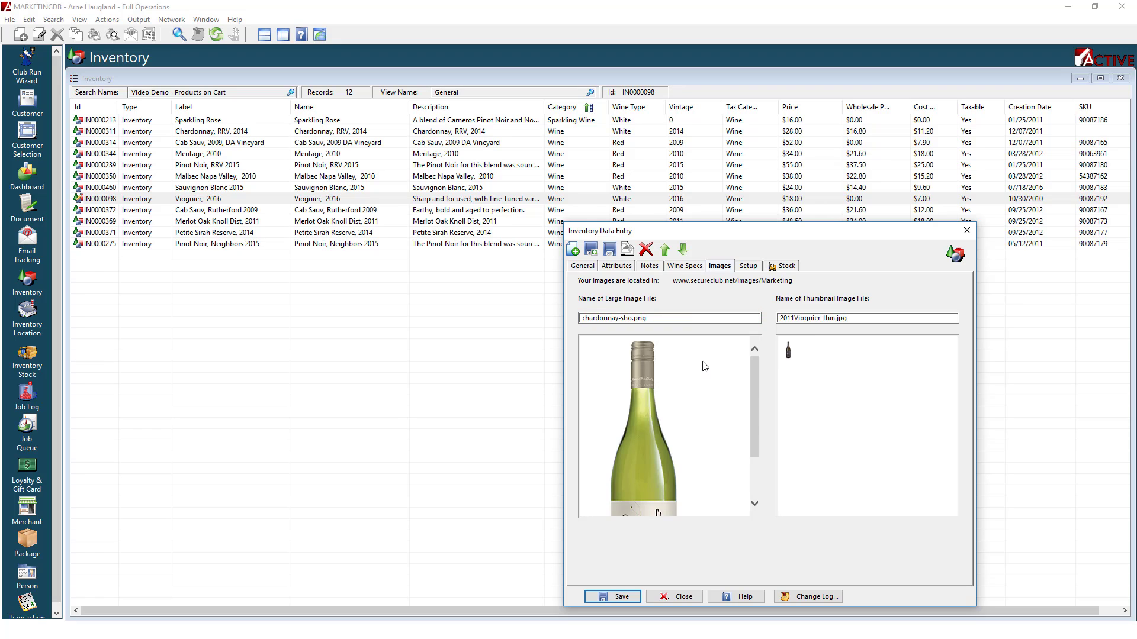
{"action": "left_click_drag", "start_coordinate": [756, 382], "coordinate": [752, 424]}
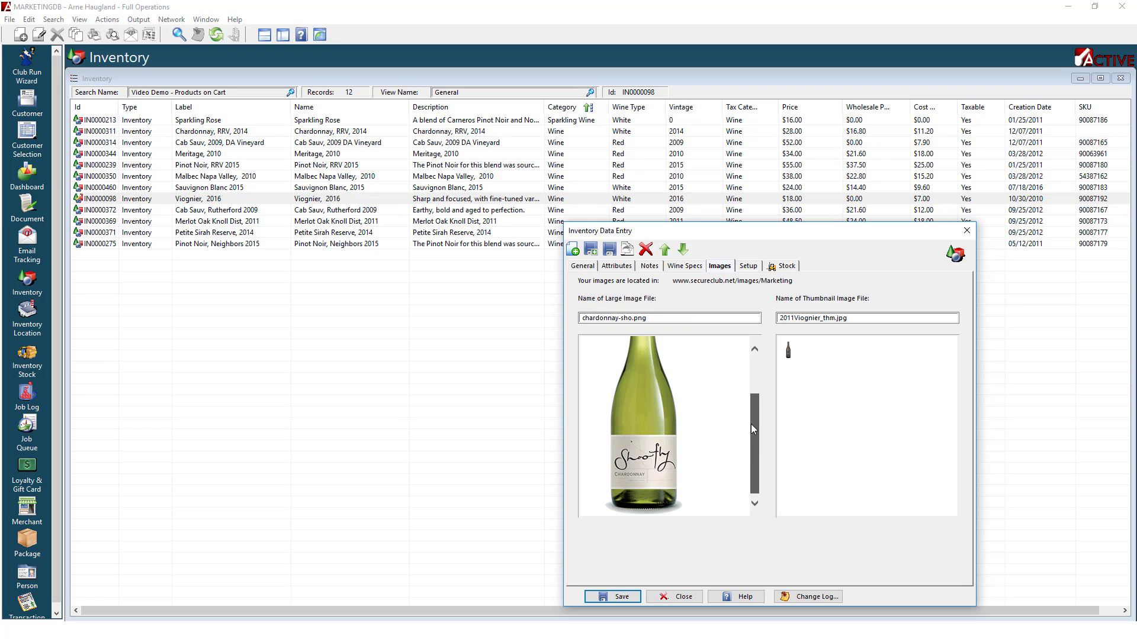
{"action": "left_click", "coordinate": [616, 600]}
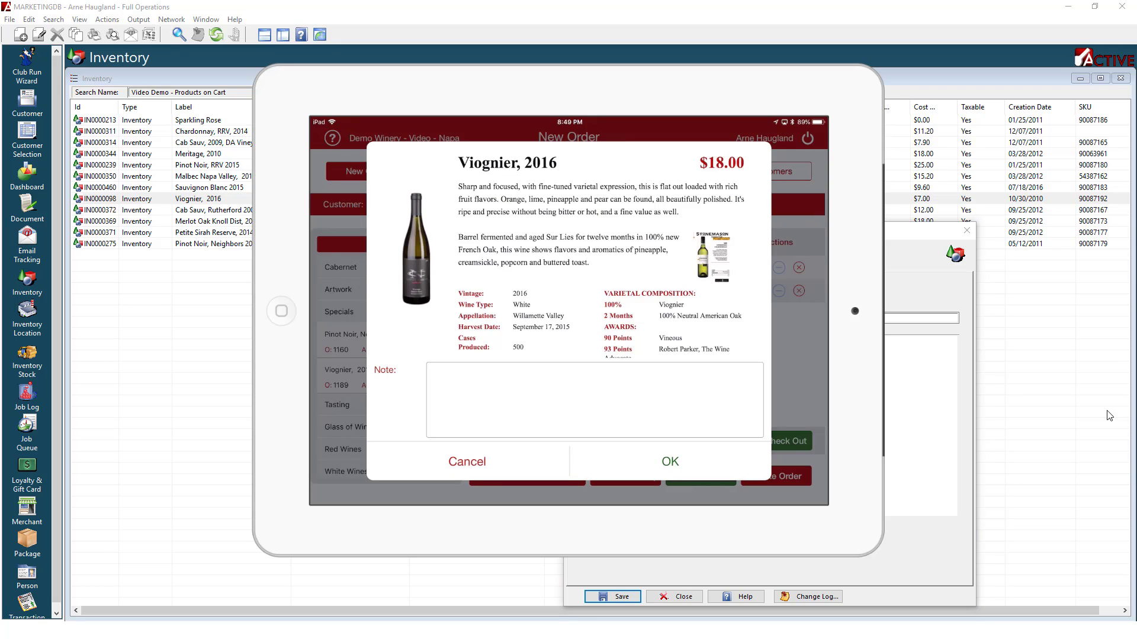
- Switch to the iPad point-of-sale order and check the Viognier, 2016 details for the new bottle image
{"action": "left_click", "coordinate": [625, 469]}
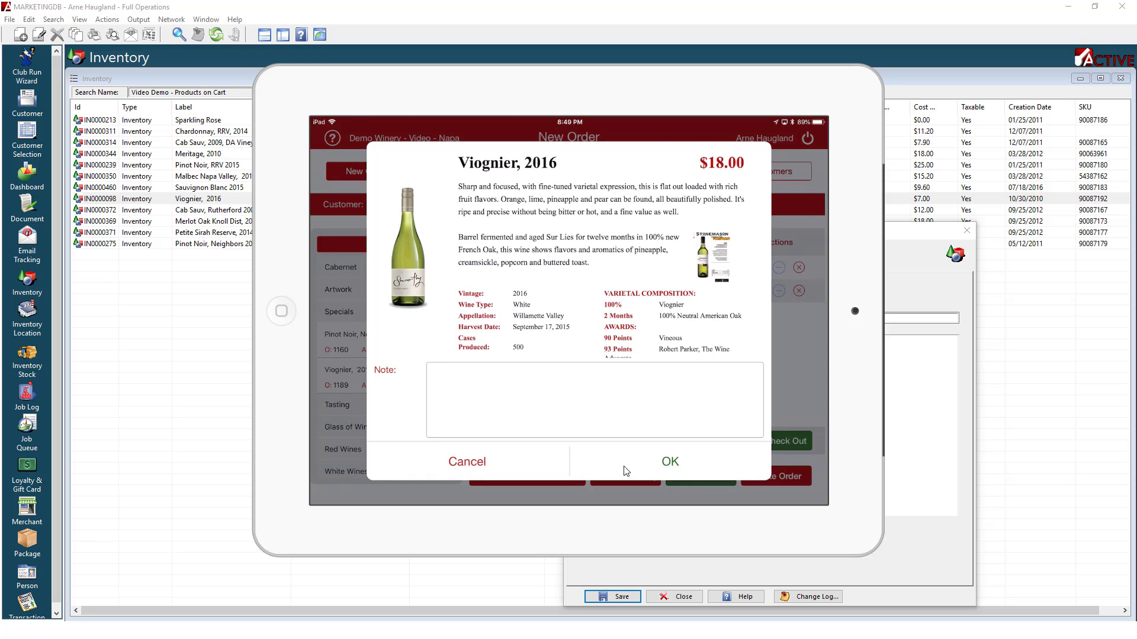
{"action": "left_click", "coordinate": [623, 466]}
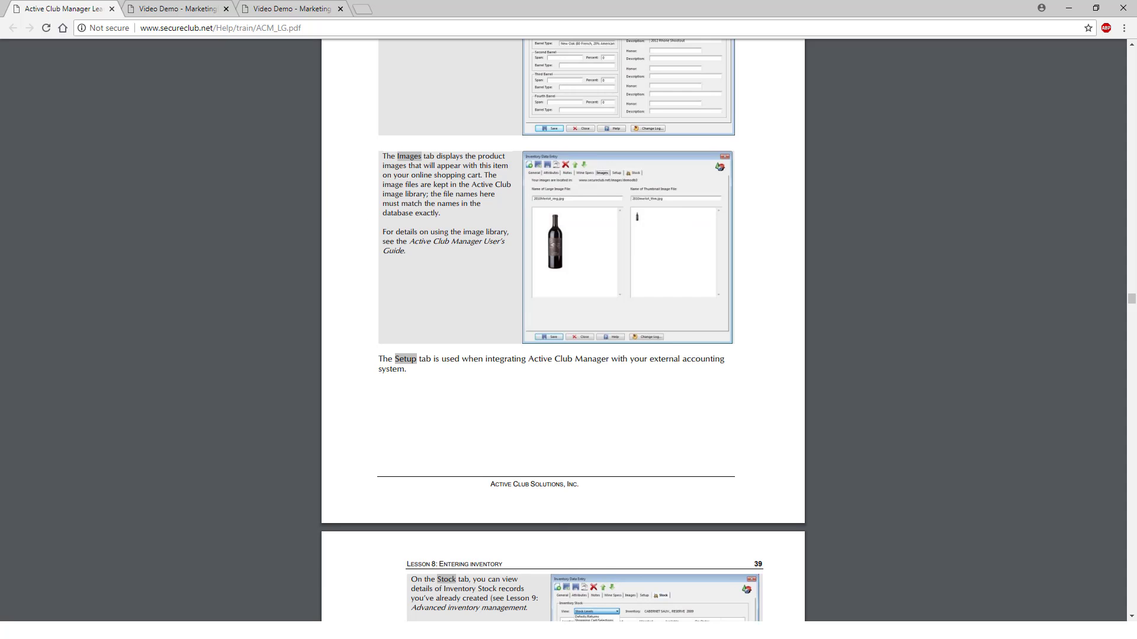
- Refresh the Napa shopping cart page in the browser, view the Viognier, 2016 product details and return to the product list
{"action": "left_click", "coordinate": [178, 10]}
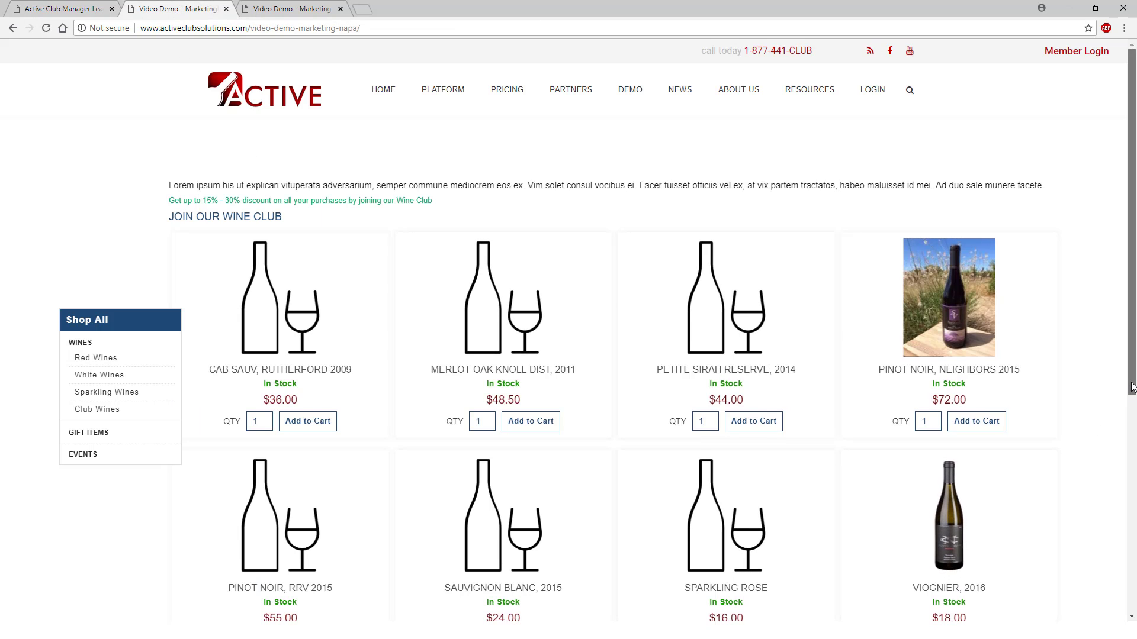
{"action": "scroll", "coordinate": [1132, 388], "scroll_direction": "down", "scroll_amount": 1}
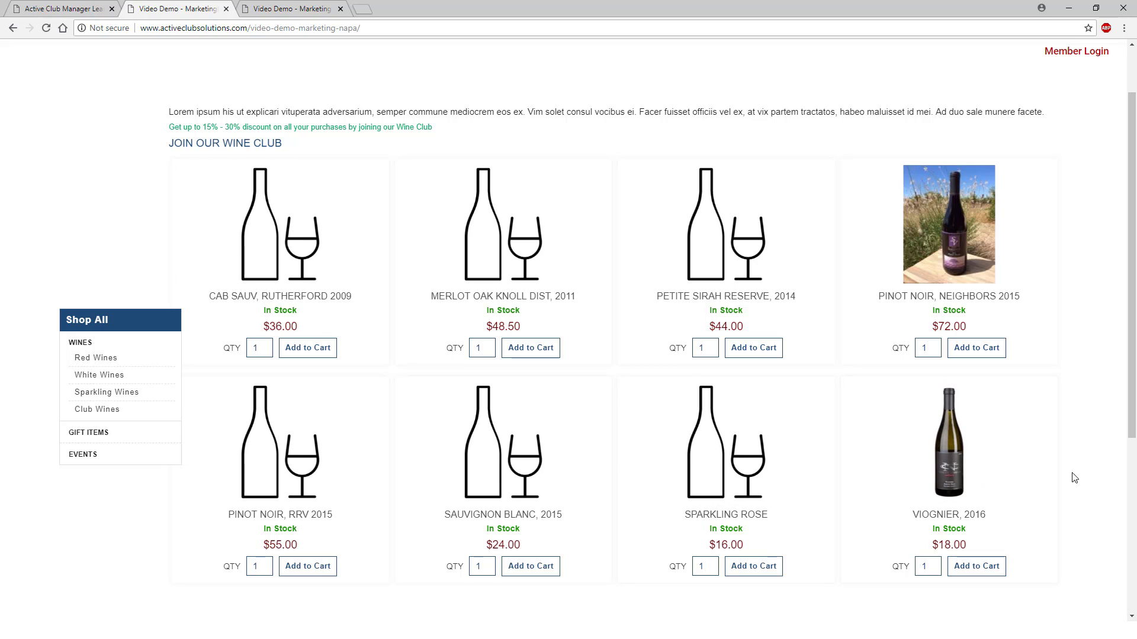
{"action": "left_click", "coordinate": [46, 28]}
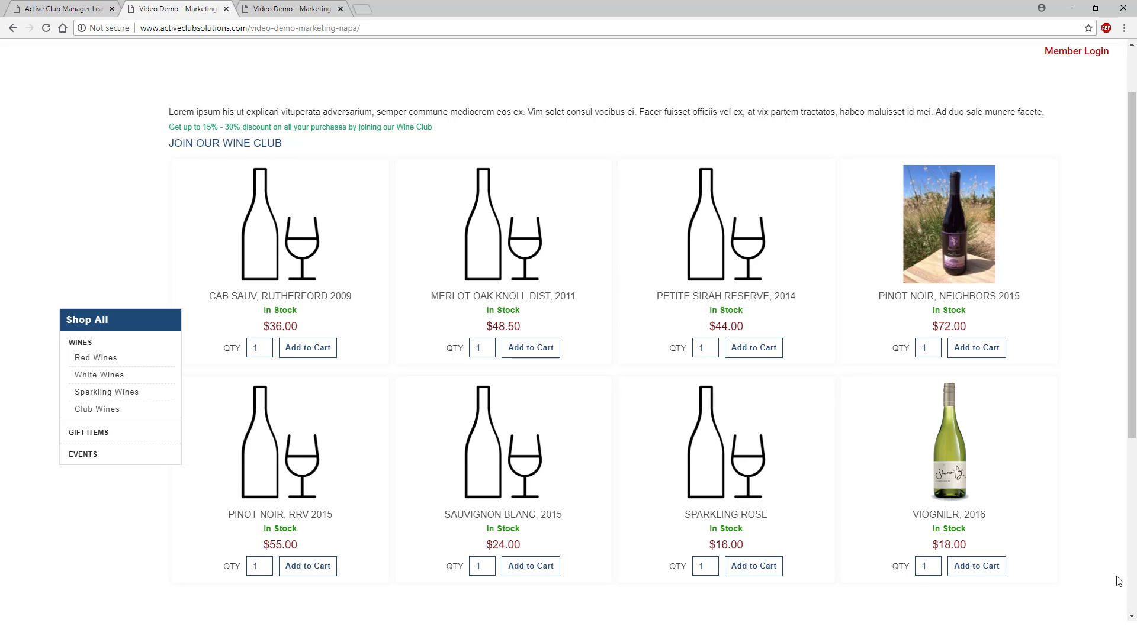
{"action": "left_click", "coordinate": [943, 475]}
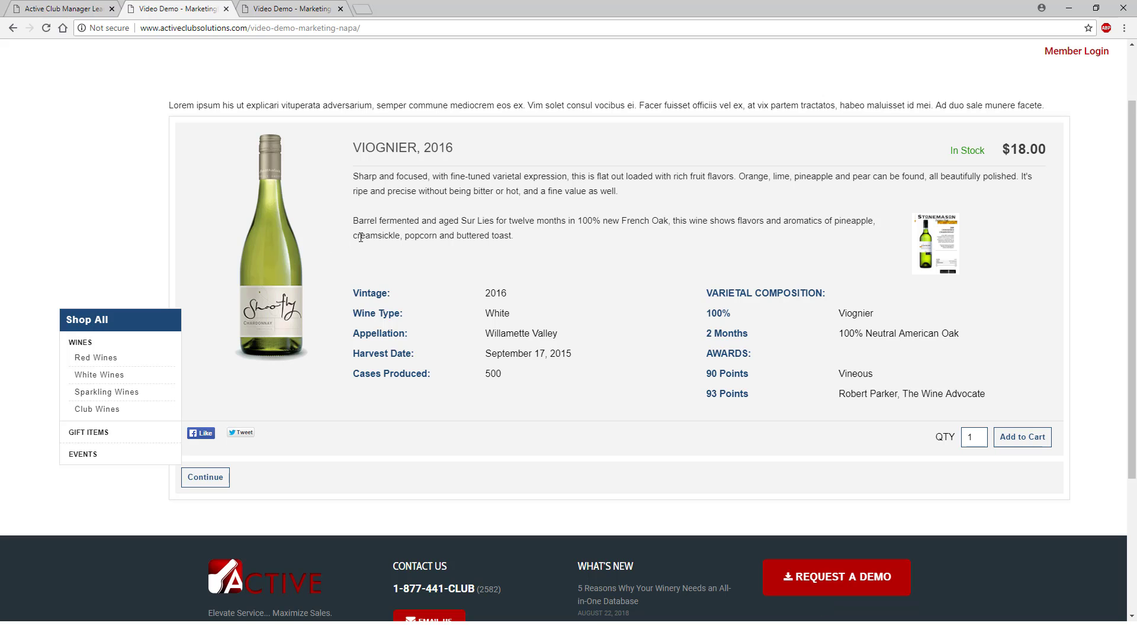
{"action": "left_click", "coordinate": [216, 479]}
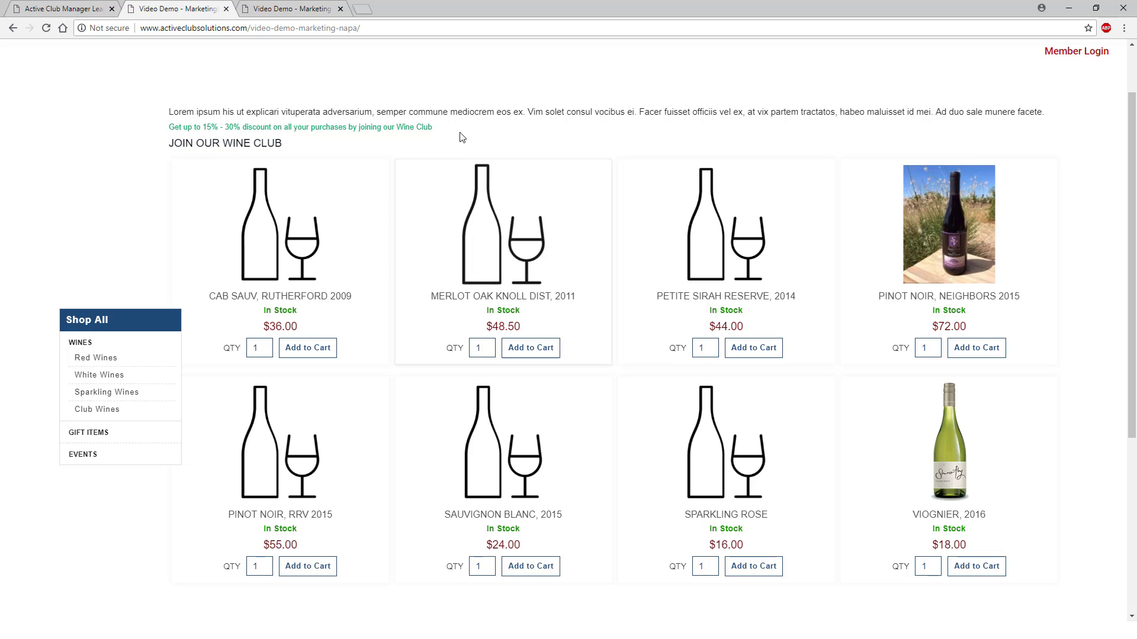
- Refresh the Livermore shopping cart page and examine its Viognier, 2016 listing
{"action": "left_click", "coordinate": [285, 16]}
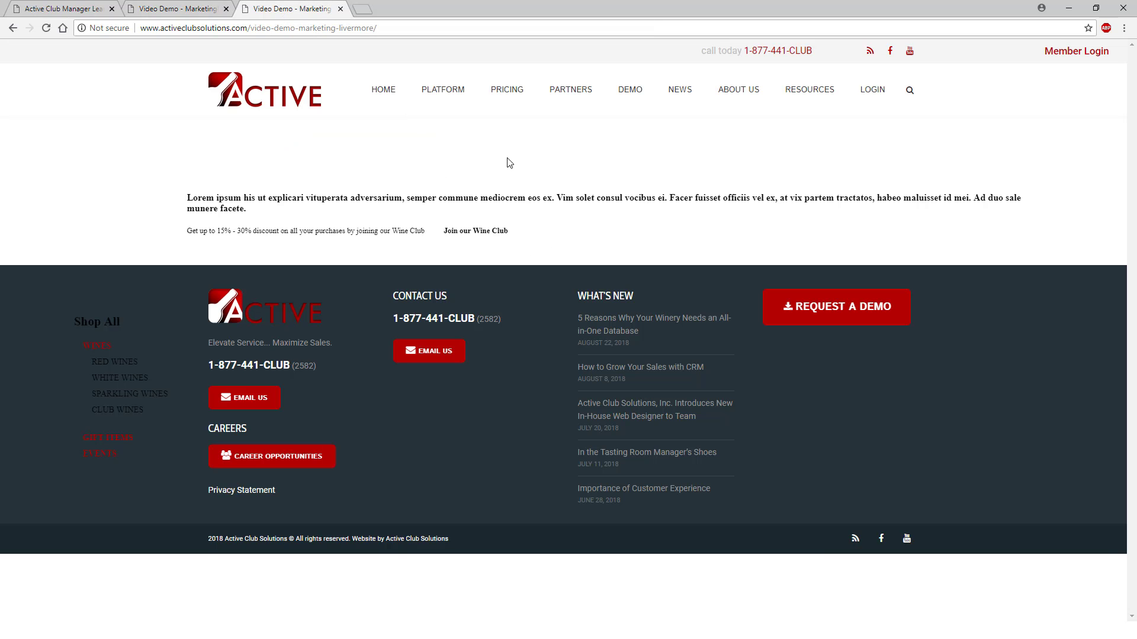
{"action": "left_click", "coordinate": [46, 28]}
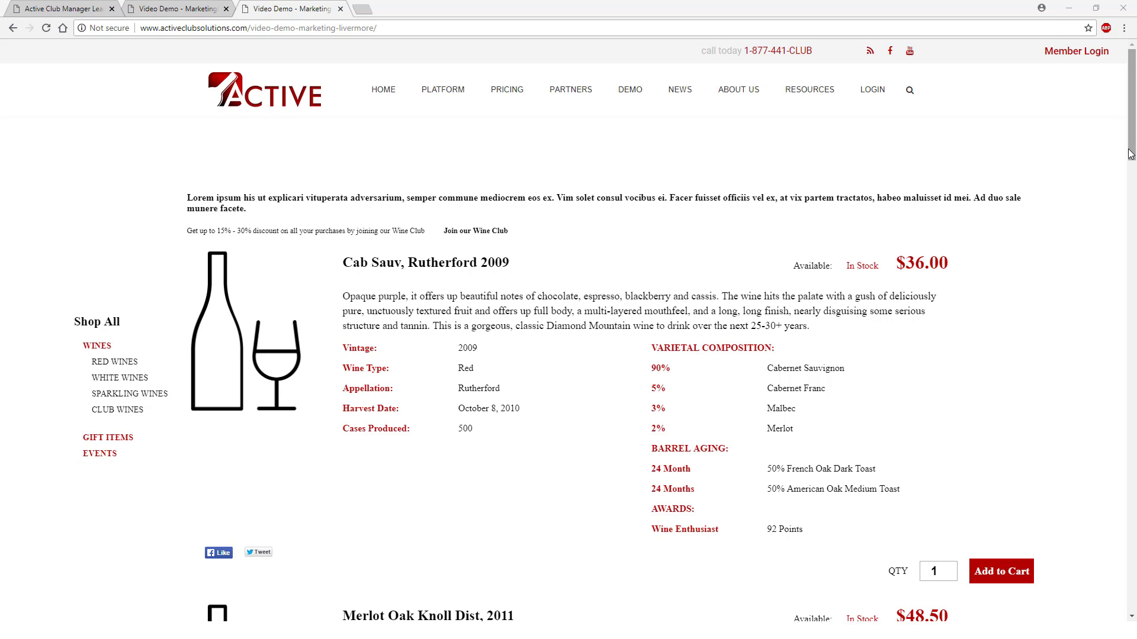
{"action": "left_click_drag", "start_coordinate": [1135, 152], "coordinate": [1090, 474]}
{"action": "scroll", "coordinate": [1090, 474], "scroll_direction": "down", "scroll_amount": 8}
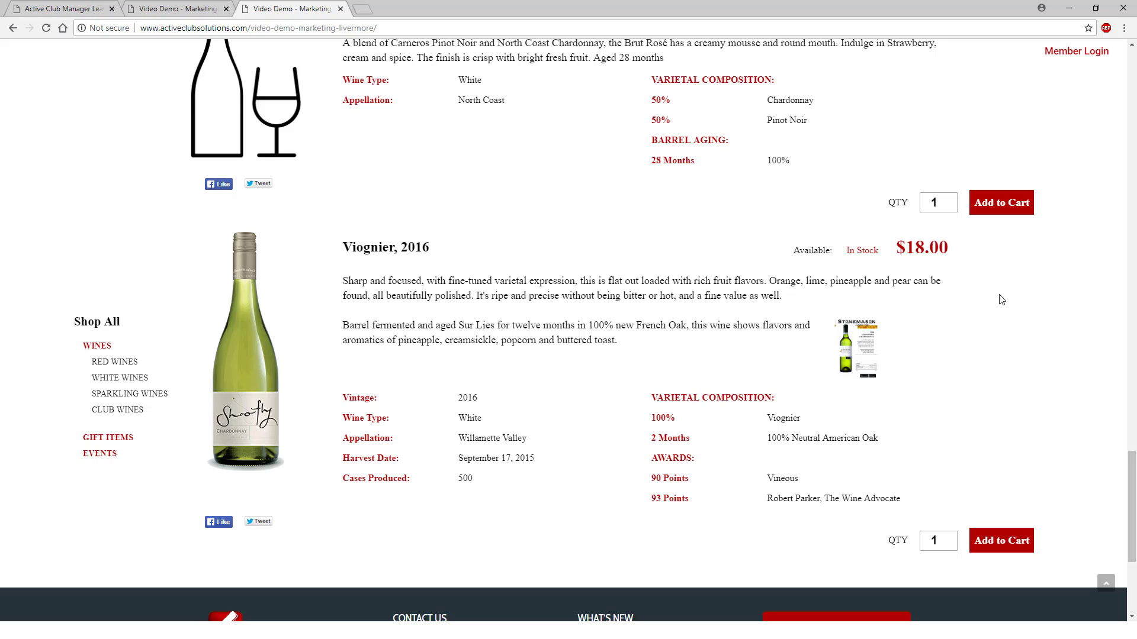
- Go back to the Napa shopping cart, review the Viognier, 2016 details again and continue to the product list
{"action": "left_click", "coordinate": [180, 9]}
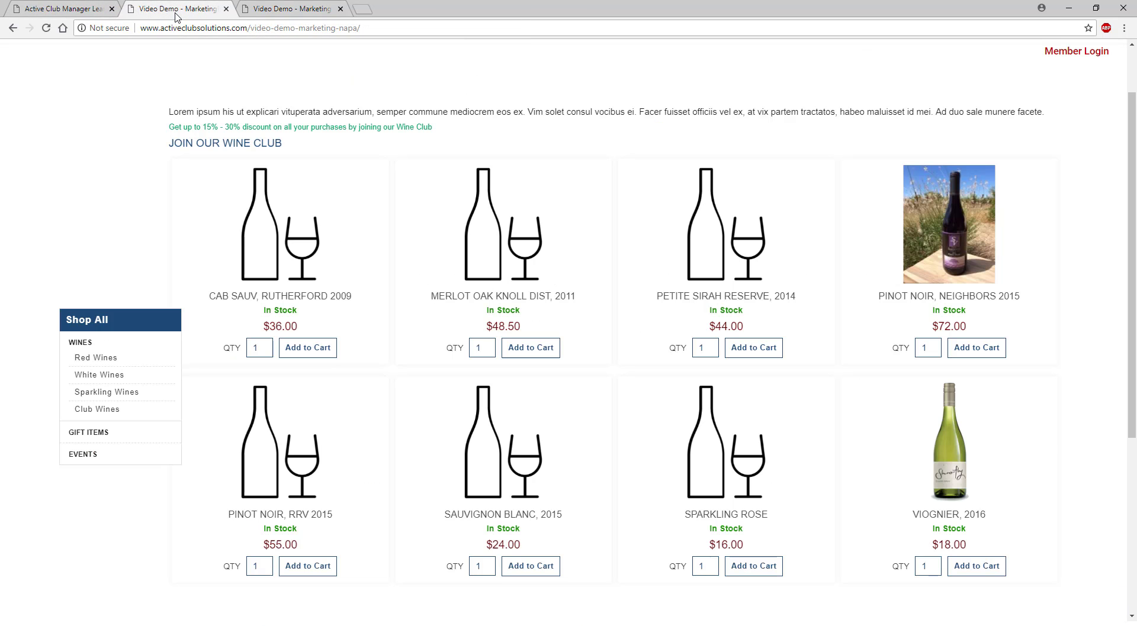
{"action": "left_click", "coordinate": [960, 451]}
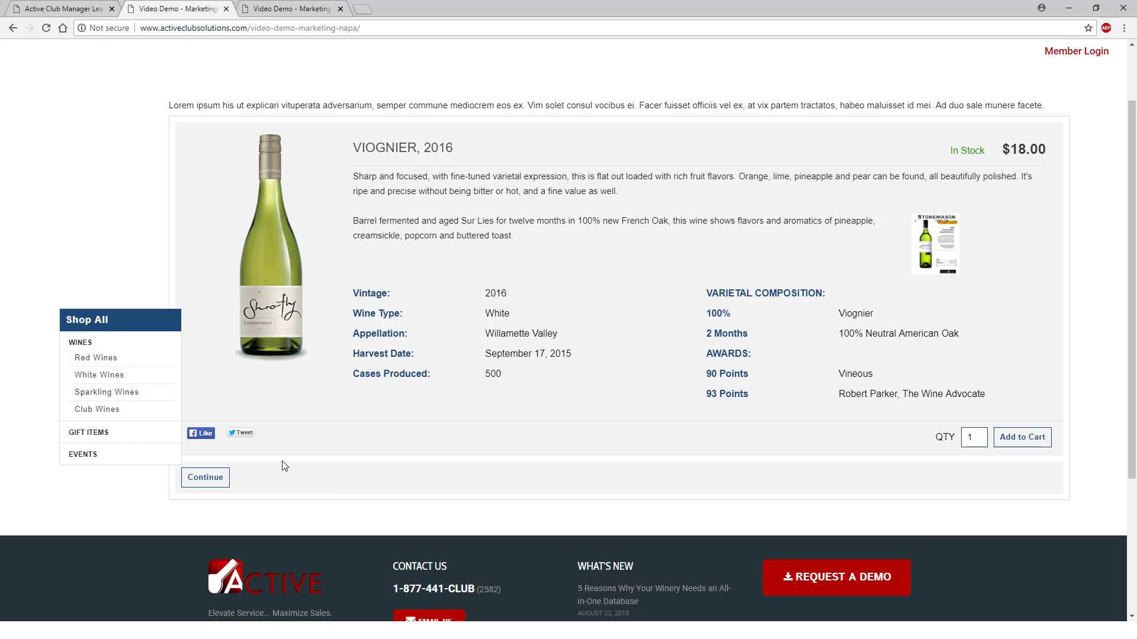
{"action": "left_click", "coordinate": [217, 484]}
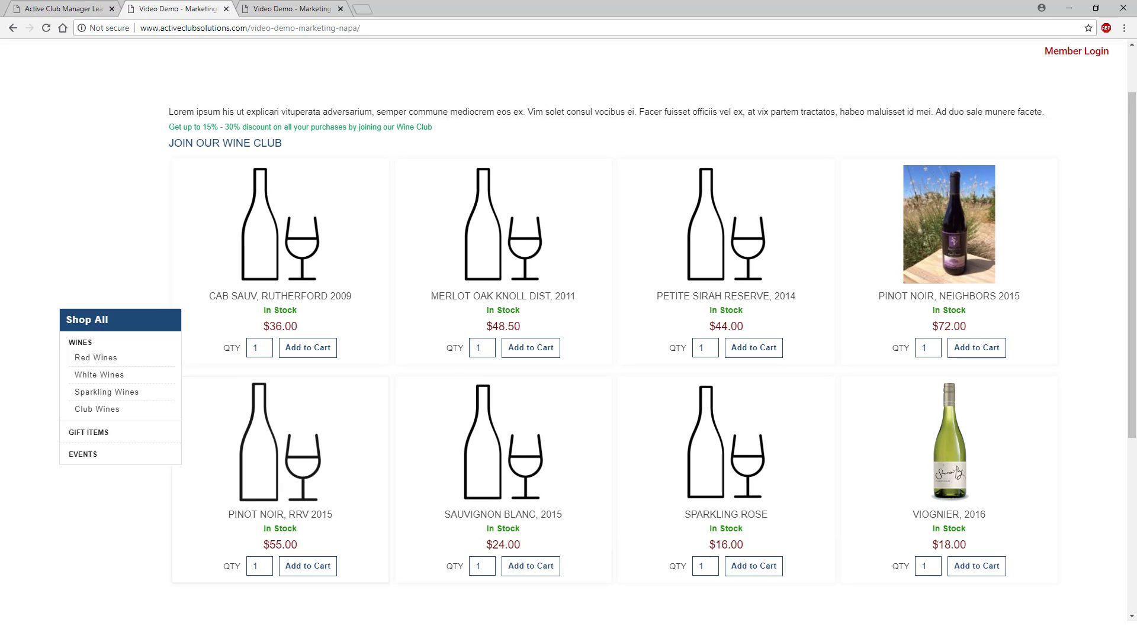
- Switch to Active Club Manager and view the Viognier's attributes, including the options for Futures
{"action": "key", "text": "alt+Tab"}
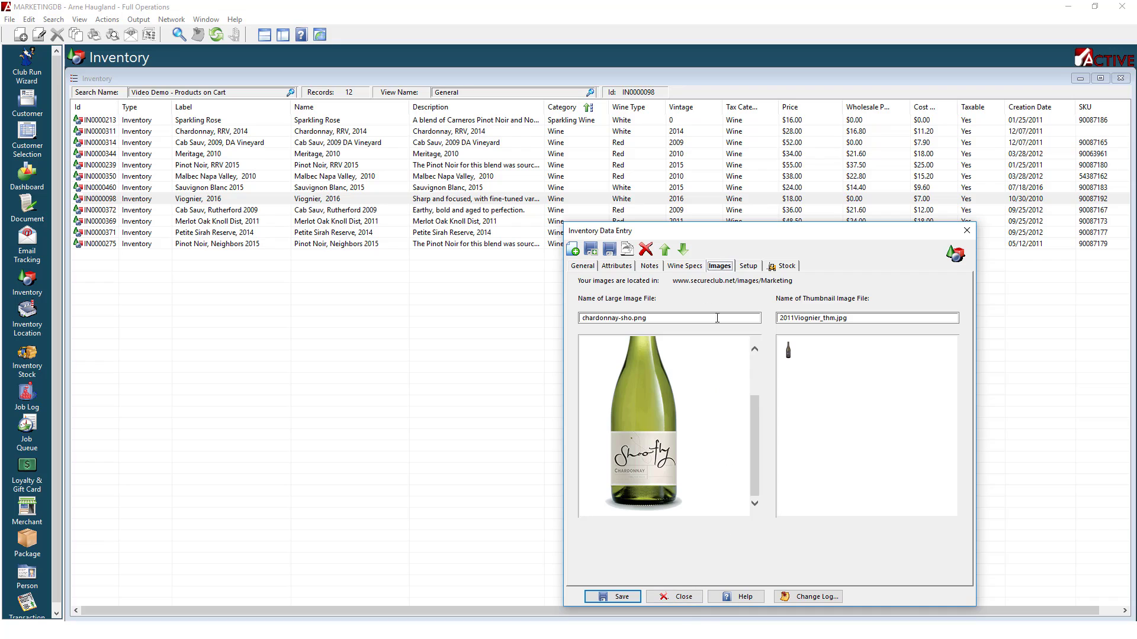
{"action": "left_click", "coordinate": [616, 271]}
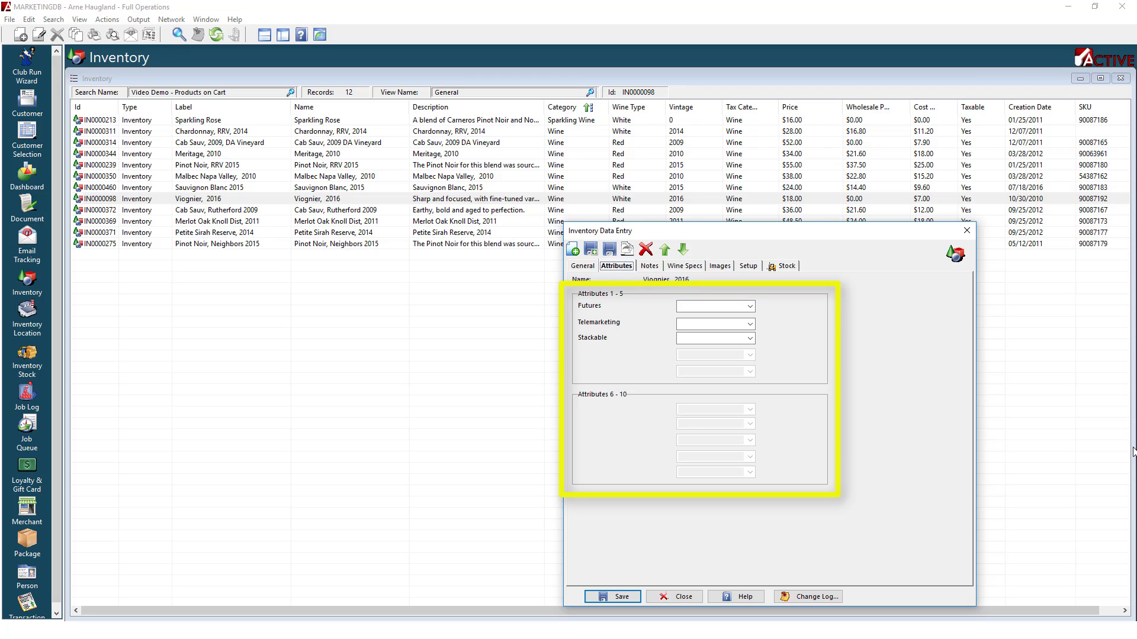
{"action": "left_click", "coordinate": [749, 307]}
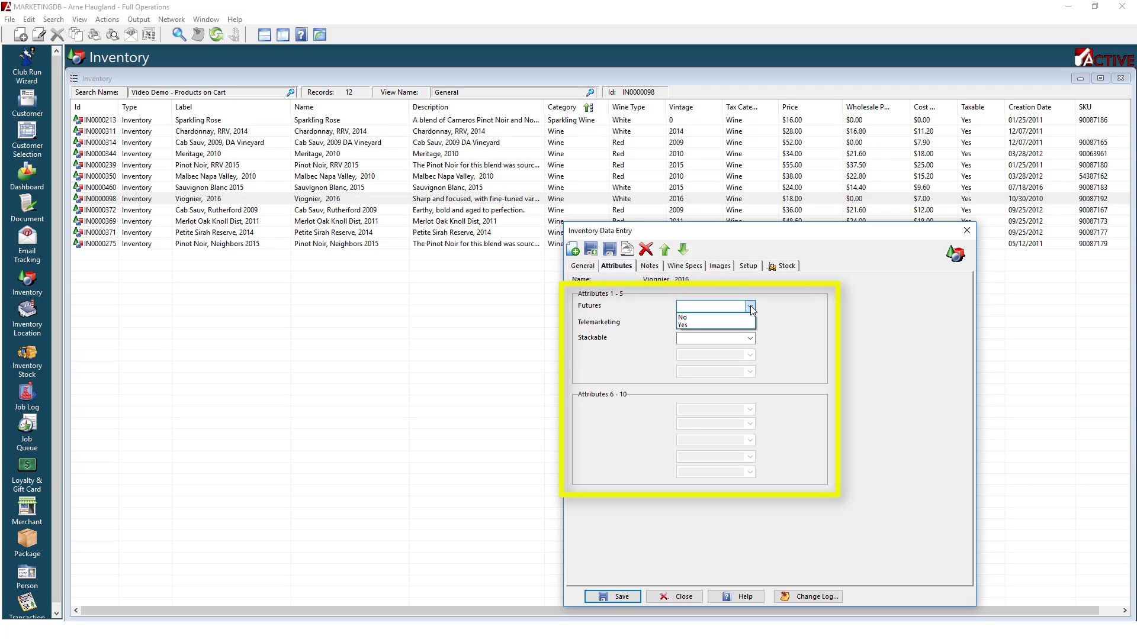
{"action": "left_click", "coordinate": [750, 307]}
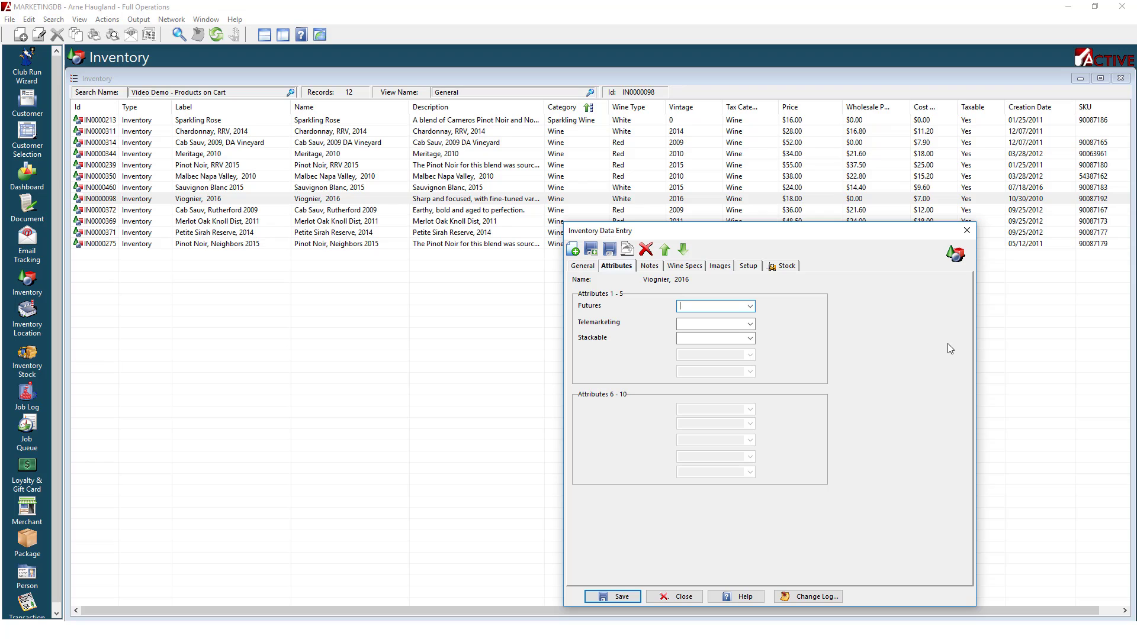
- View the Viognier's accounting setup and look through the choices for its income account and cost account
{"action": "left_click", "coordinate": [748, 267]}
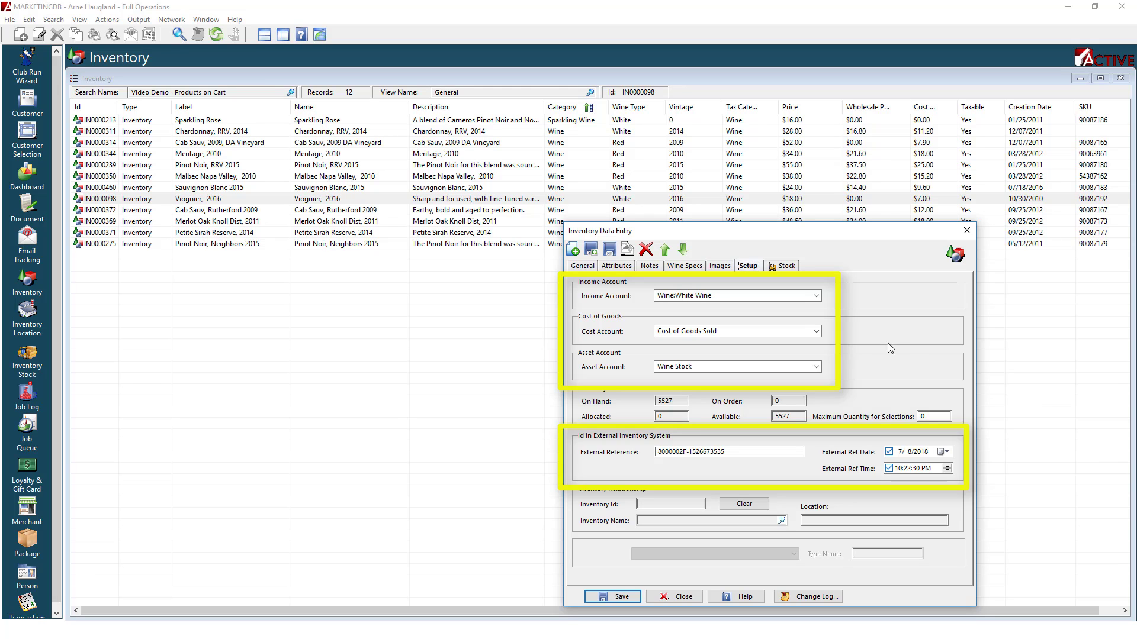
{"action": "left_click", "coordinate": [816, 297]}
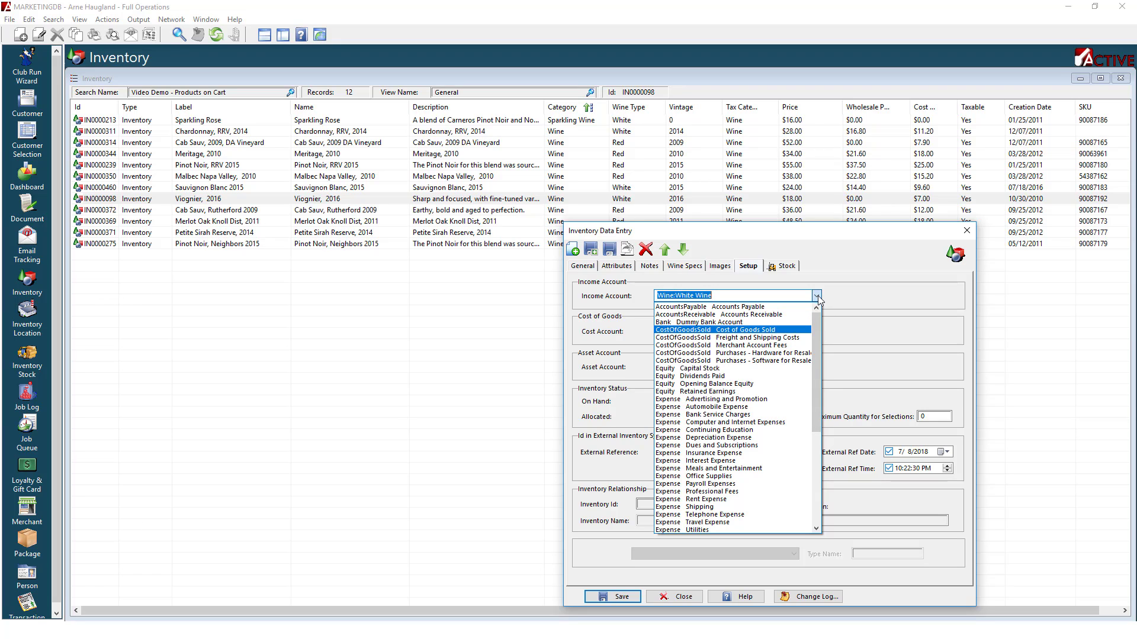
{"action": "left_click", "coordinate": [817, 297]}
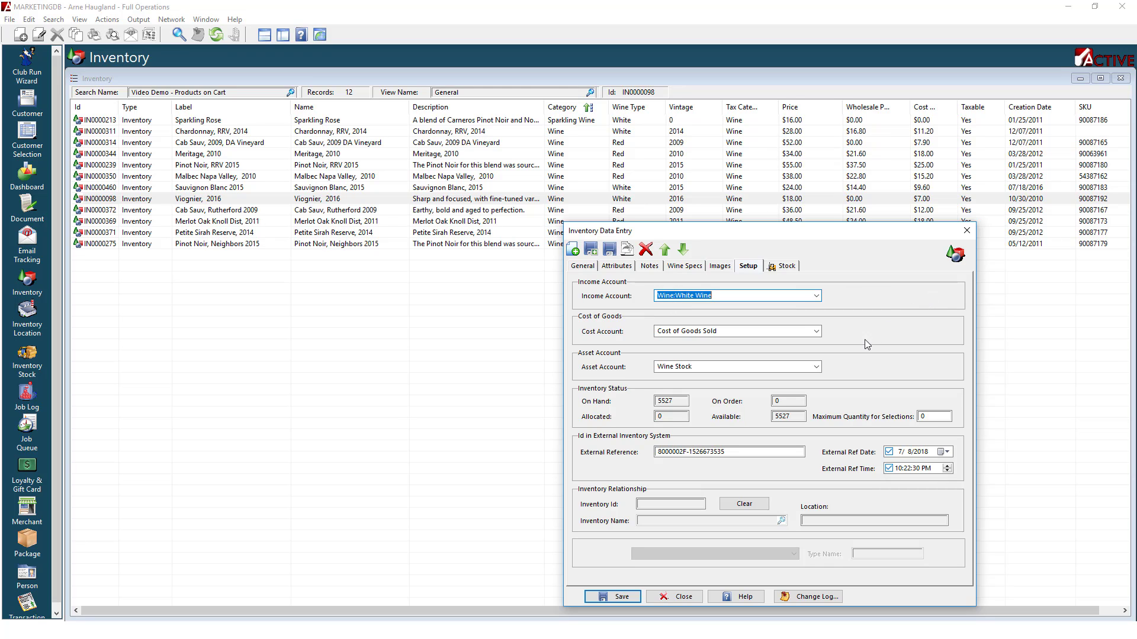
{"action": "left_click", "coordinate": [816, 331]}
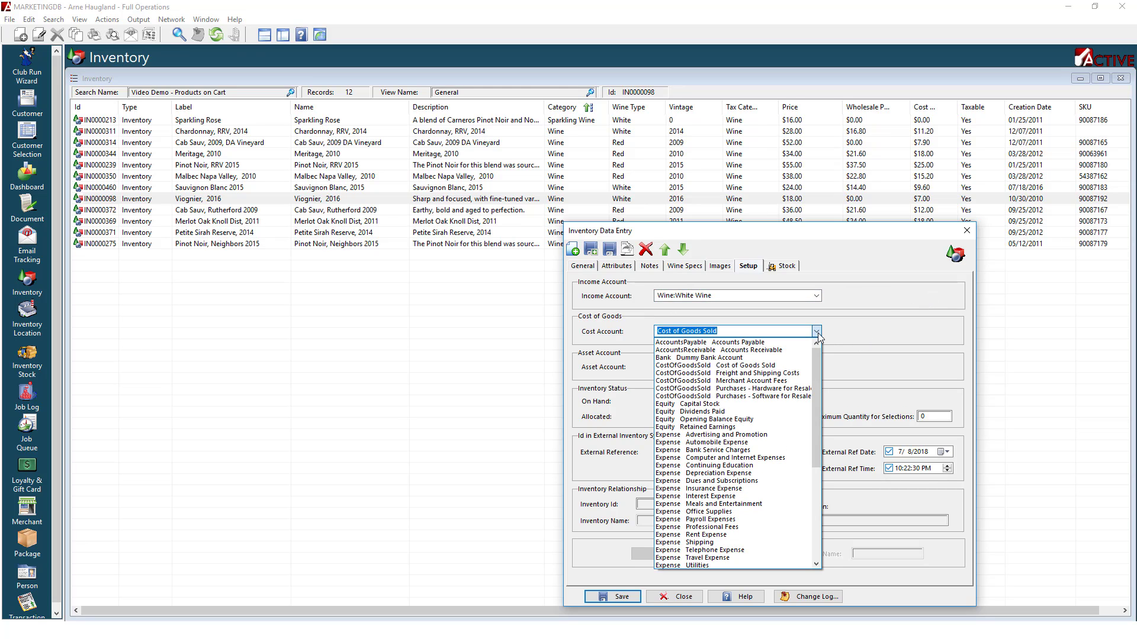
{"action": "left_click", "coordinate": [817, 334]}
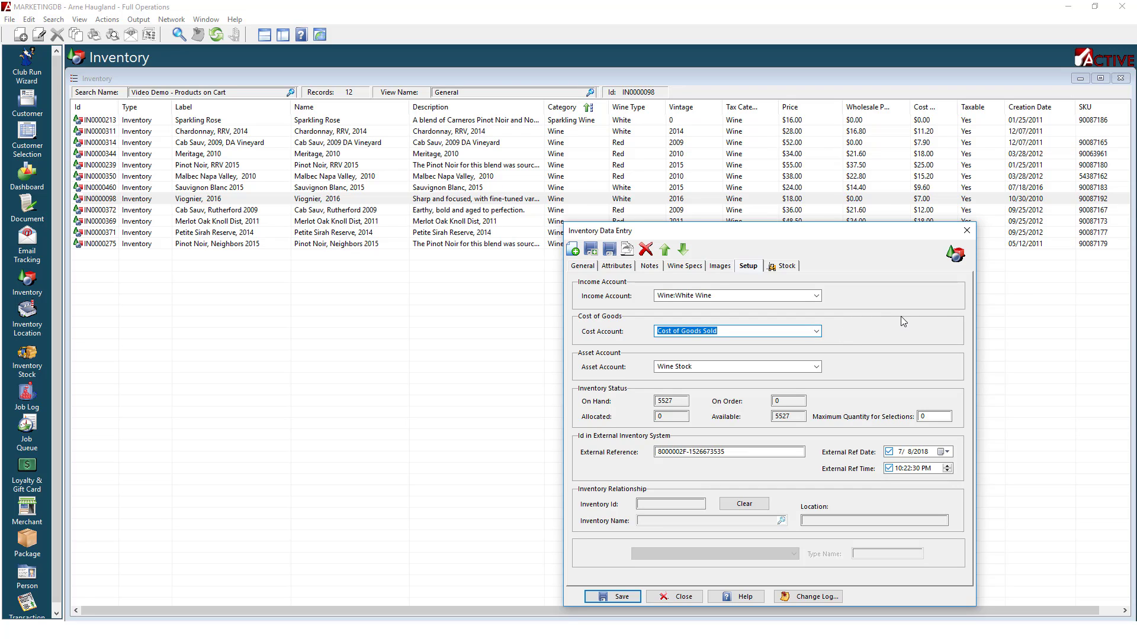
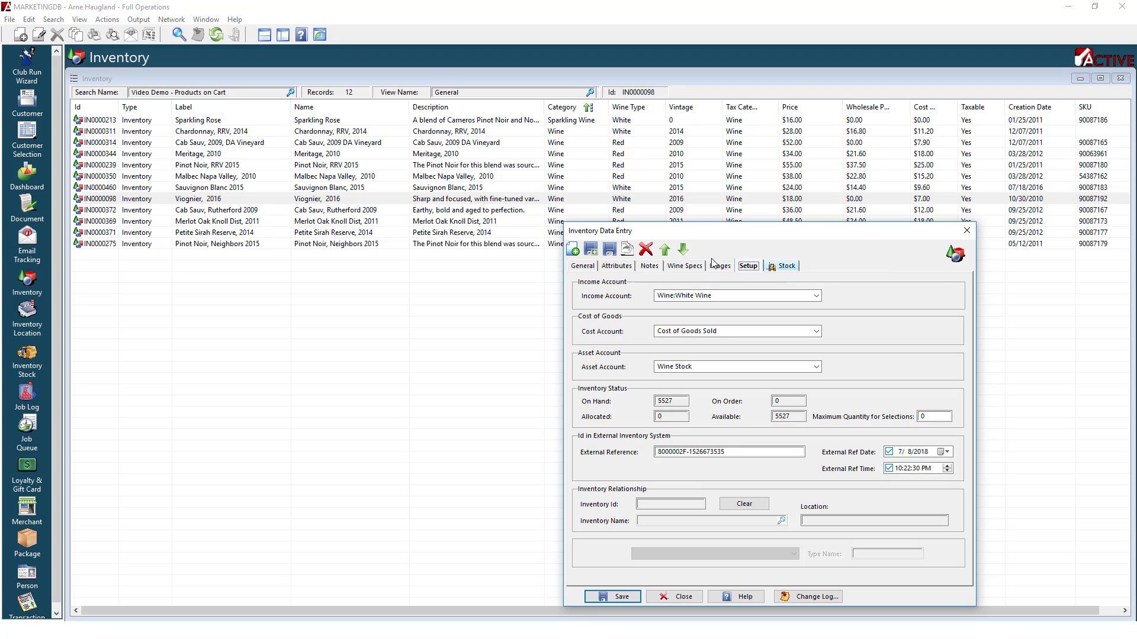
- Compare the Viognier's stock levels by location with the inventory status in its setup
{"action": "left_click", "coordinate": [785, 269]}
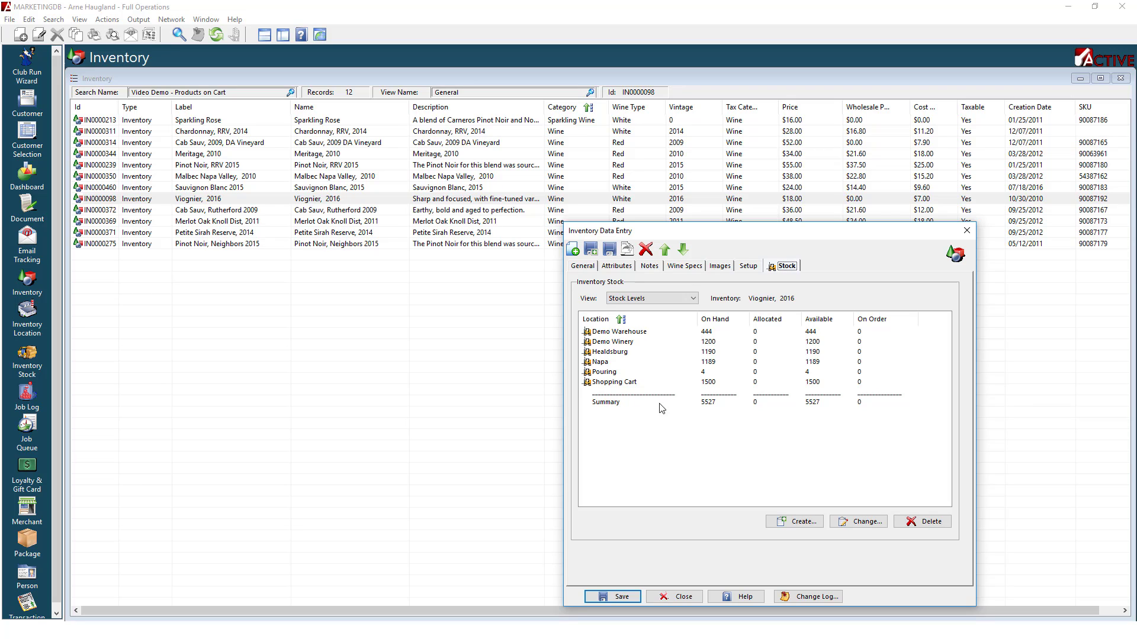
{"action": "left_click", "coordinate": [748, 266]}
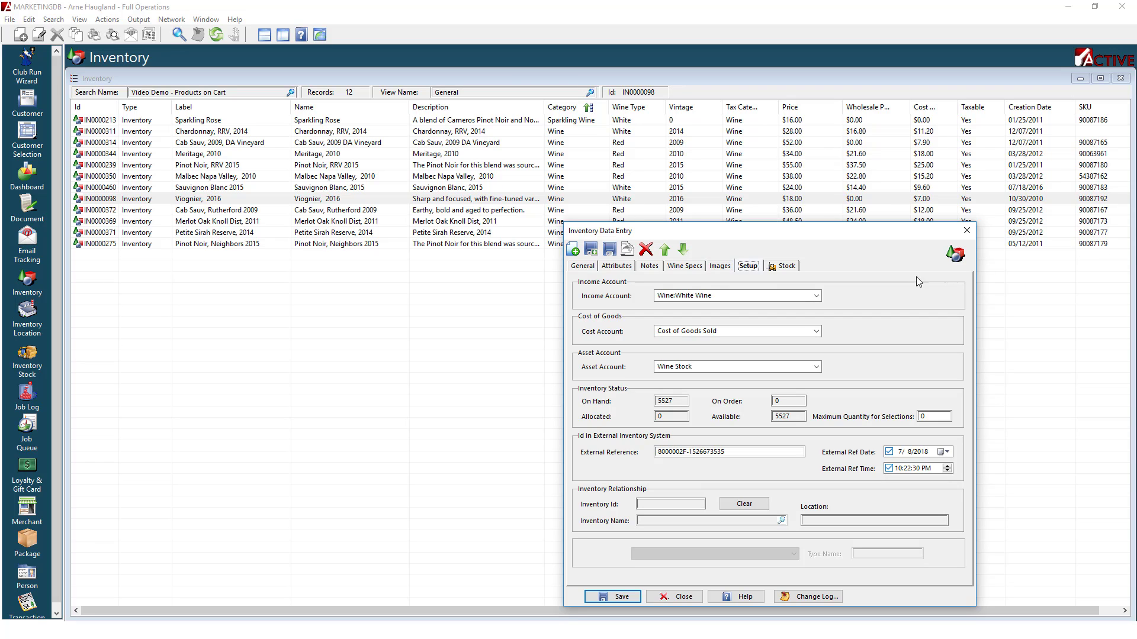
{"action": "left_click", "coordinate": [785, 267]}
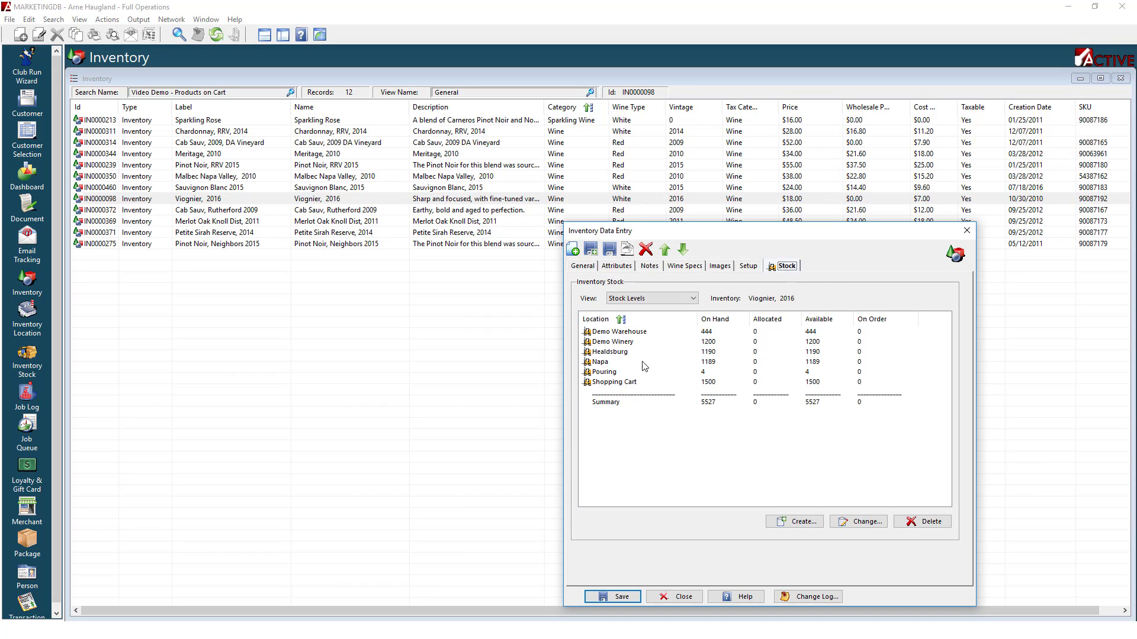
- View the Viognier's stock records for the Napa, Healdsburg and Pouring locations, then close the stock record
{"action": "double_click", "coordinate": [602, 366]}
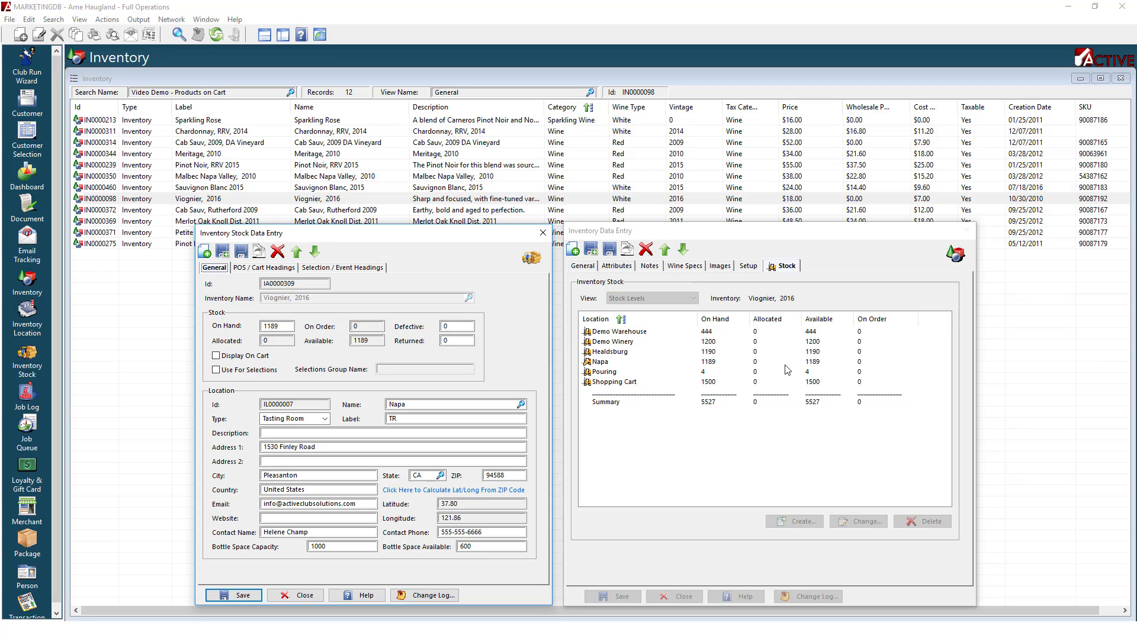
{"action": "left_click", "coordinate": [609, 353]}
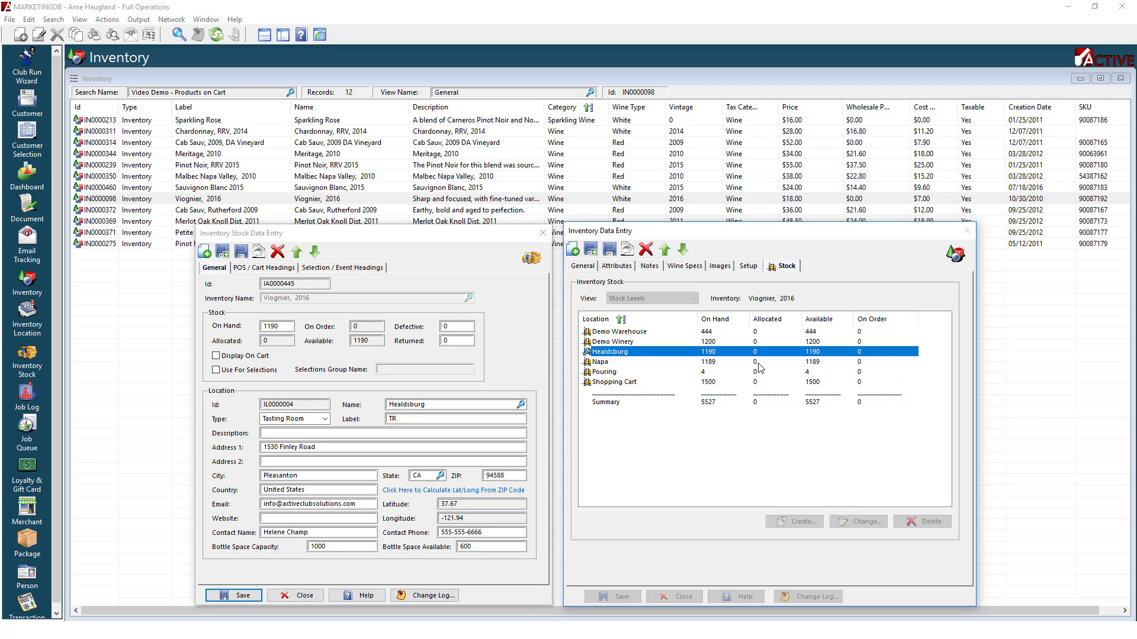
{"action": "double_click", "coordinate": [604, 371]}
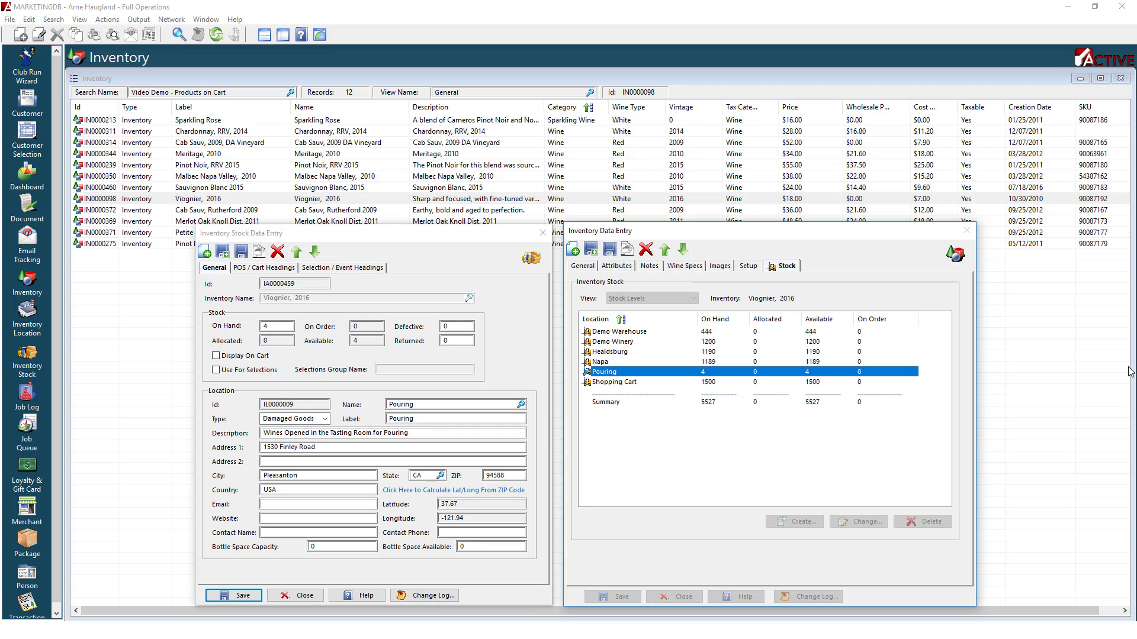
{"action": "left_click", "coordinate": [295, 596]}
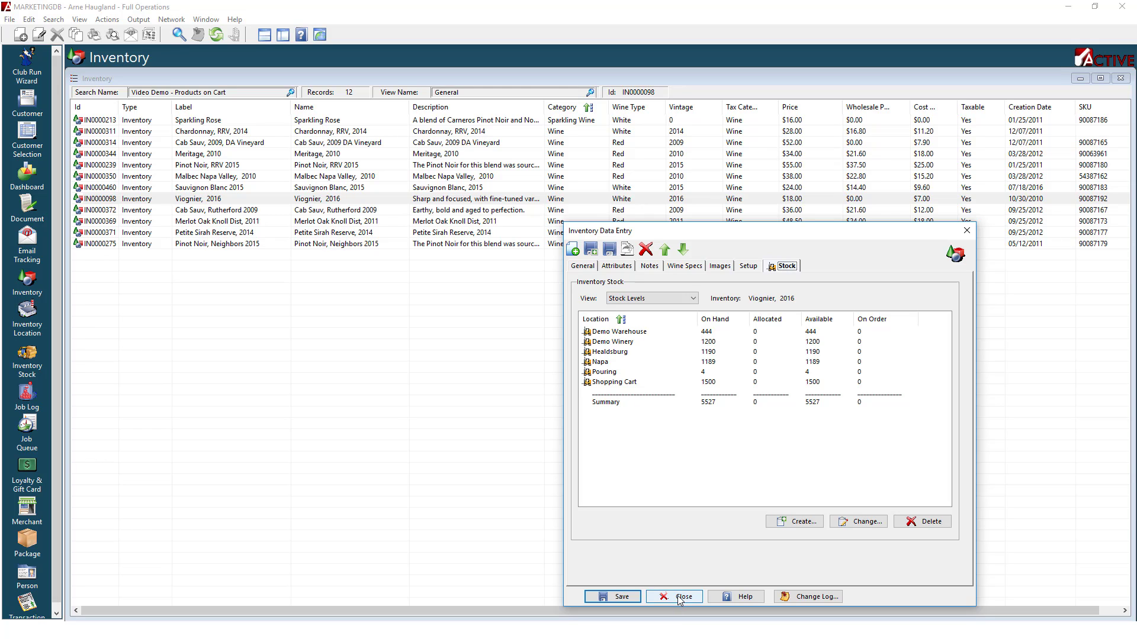
- Close the Viognier record and load the saved inventory search "Video Demo - Products on POS in Napa"
{"action": "left_click", "coordinate": [677, 597]}
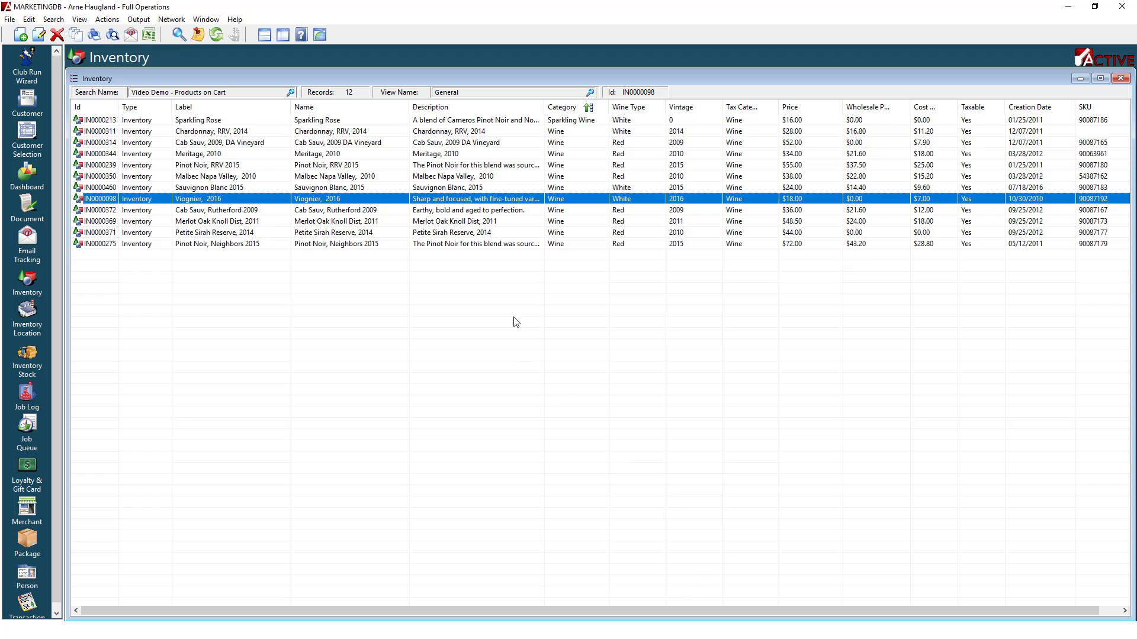
{"action": "left_click", "coordinate": [290, 92]}
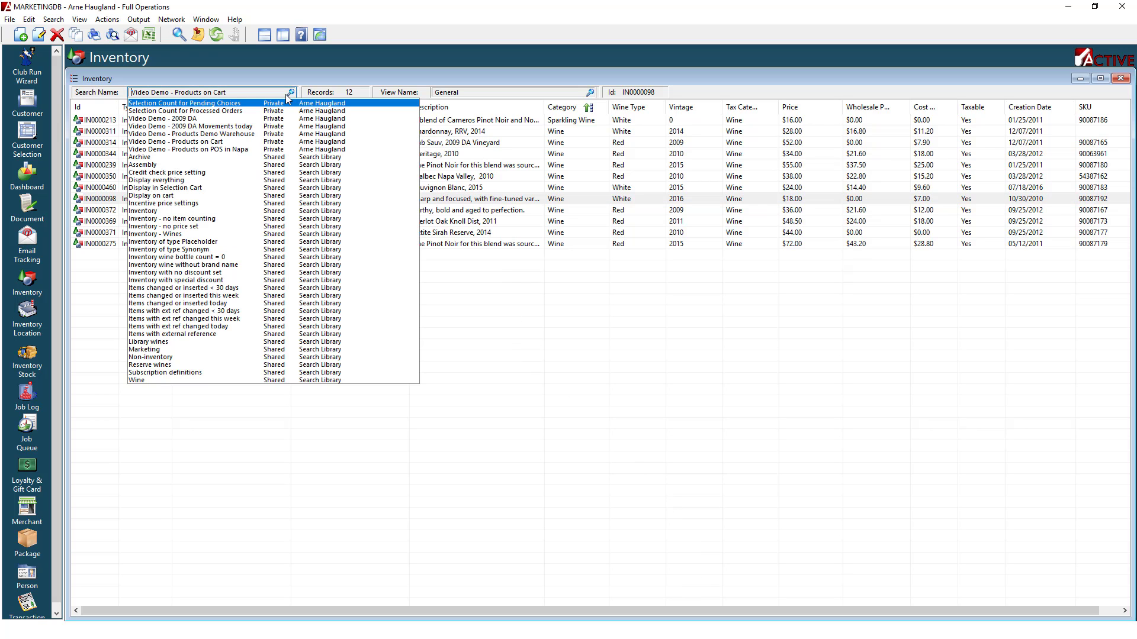
{"action": "left_click", "coordinate": [224, 149]}
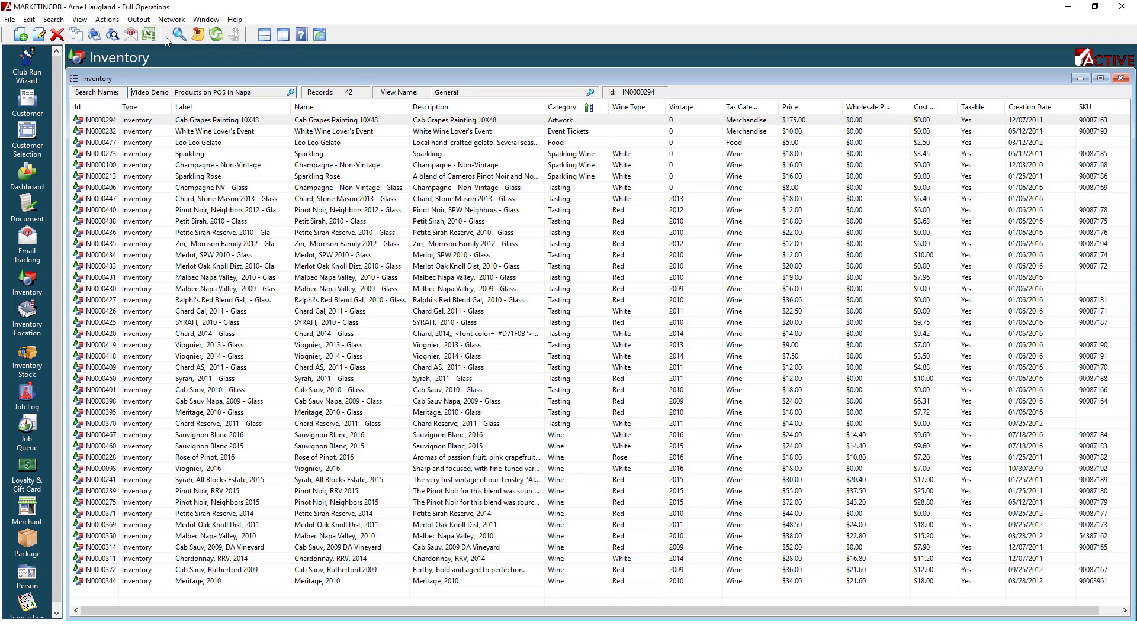
- Look through the actions available for inventory records, including those for the Syrah, 2011 - Glass
{"action": "left_click", "coordinate": [106, 21]}
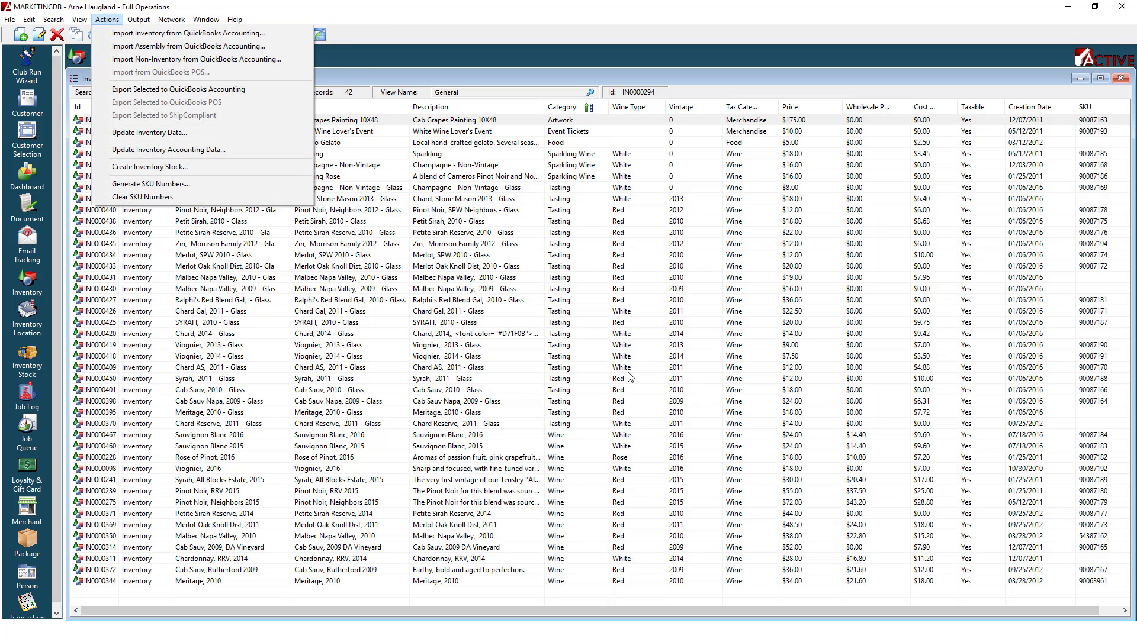
{"action": "right_click", "coordinate": [656, 379]}
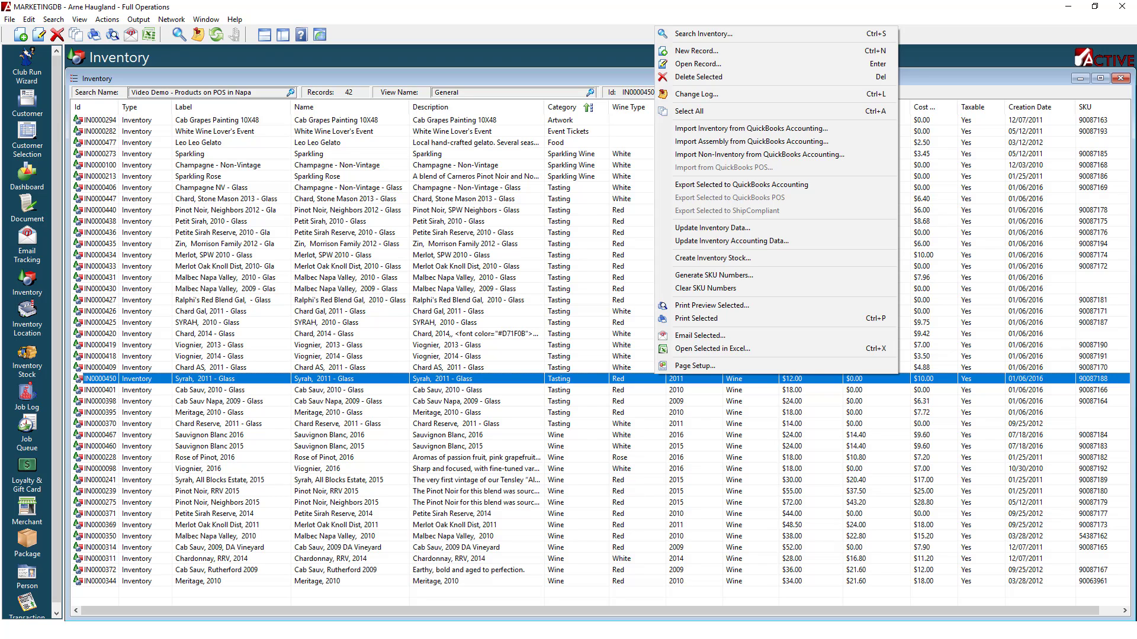
{"action": "key", "text": "Escape"}
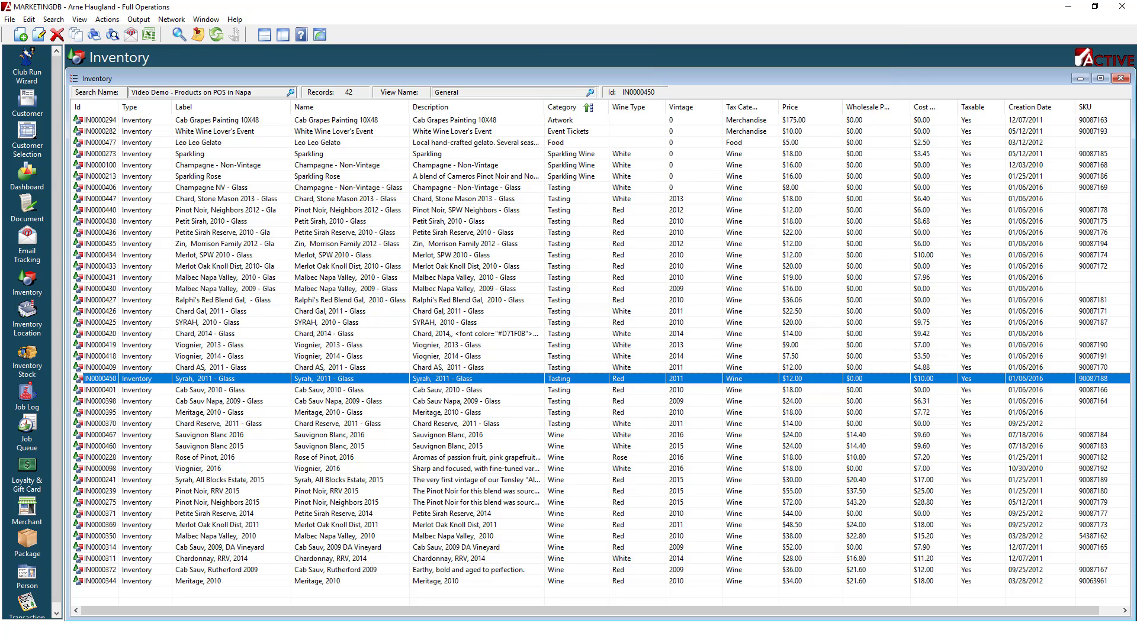
- View the Red Wine Group's QuickBooks accounting data as a source for updating the Syrah, 2011 - Glass, then cancel the update
{"action": "right_click", "coordinate": [659, 380]}
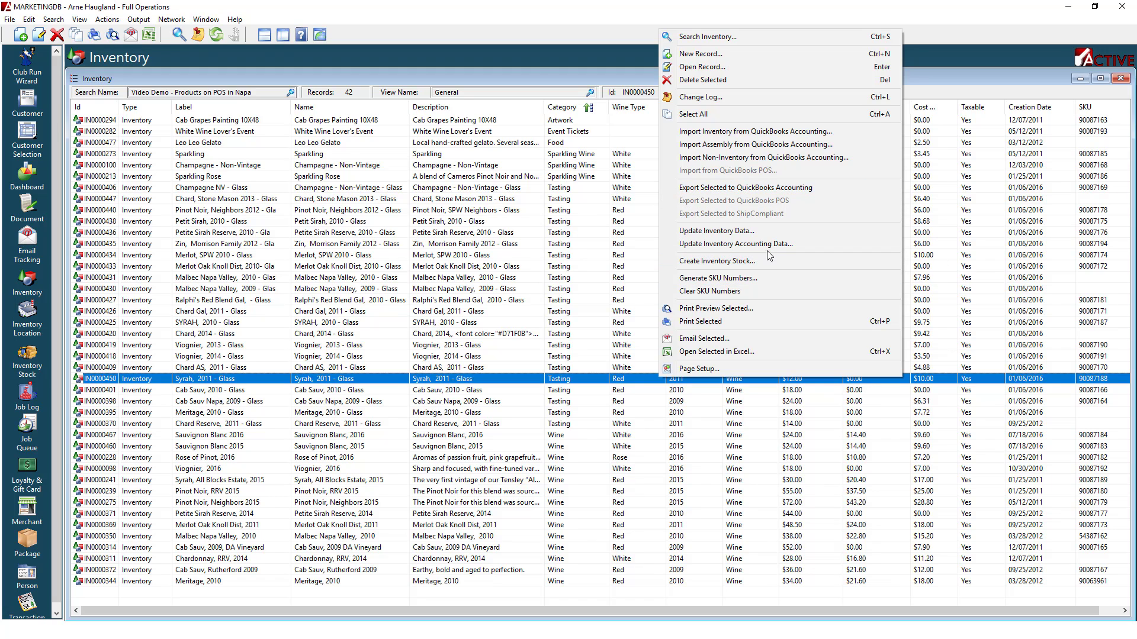
{"action": "left_click", "coordinate": [720, 246]}
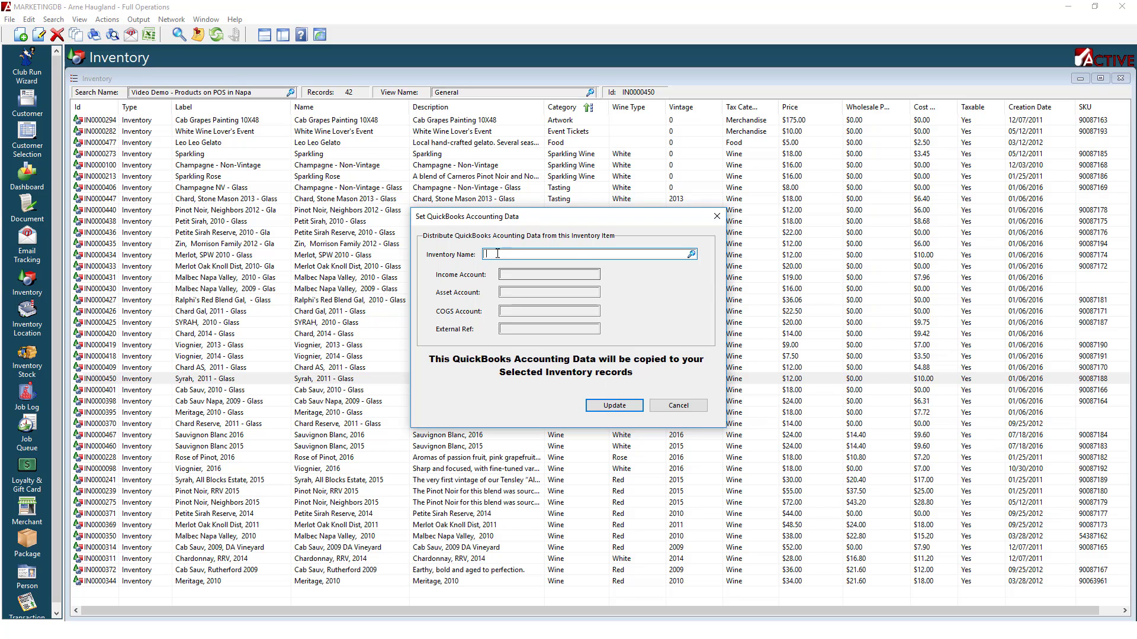
{"action": "type", "text": "w"}
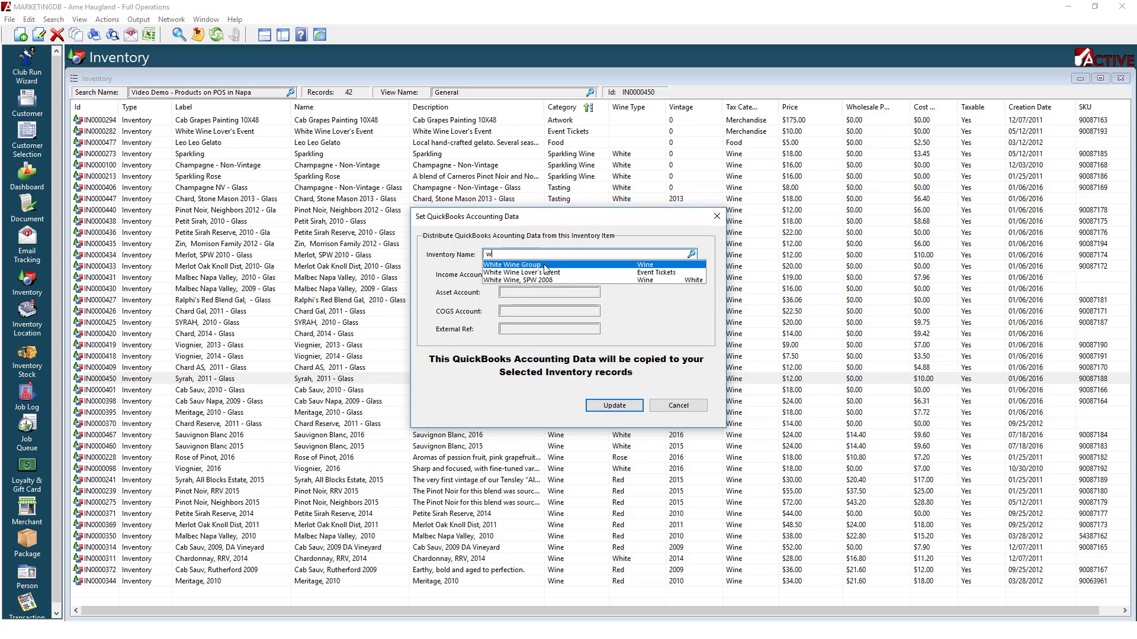
{"action": "left_click", "coordinate": [512, 253]}
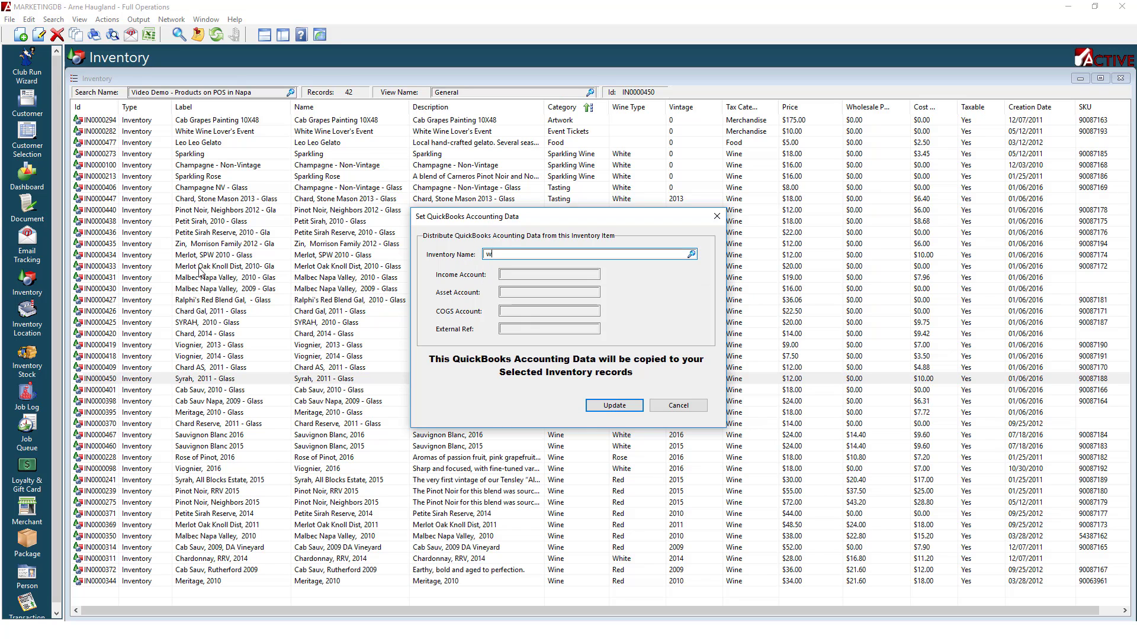
{"action": "key", "text": "BackSpace"}
{"action": "type", "text": "r"}
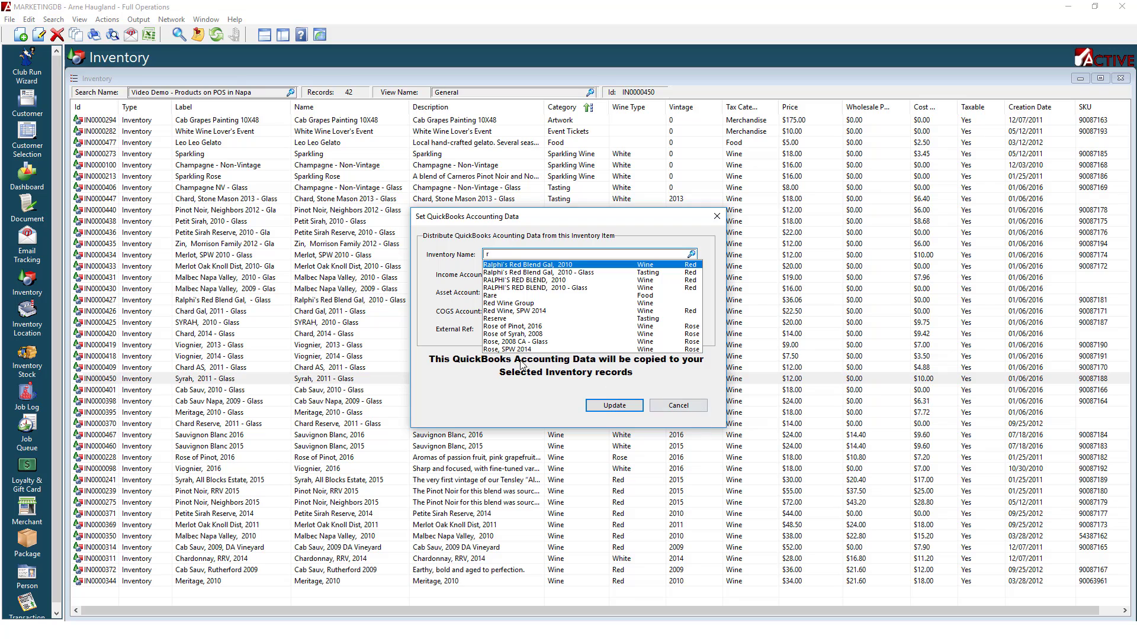
{"action": "left_click", "coordinate": [514, 303]}
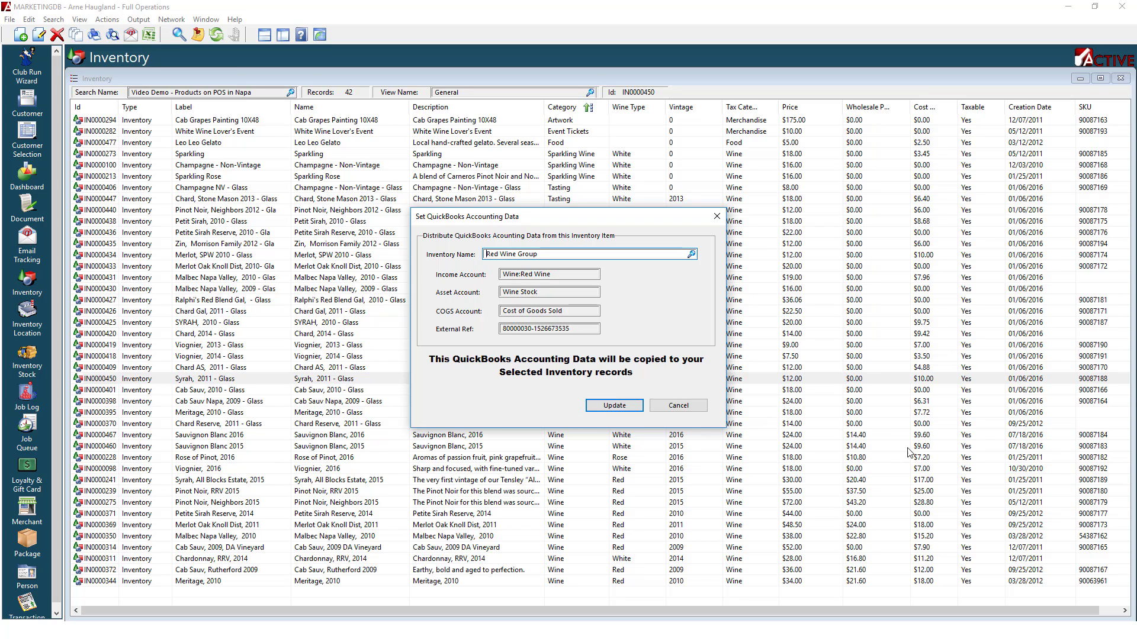
{"action": "left_click", "coordinate": [678, 407]}
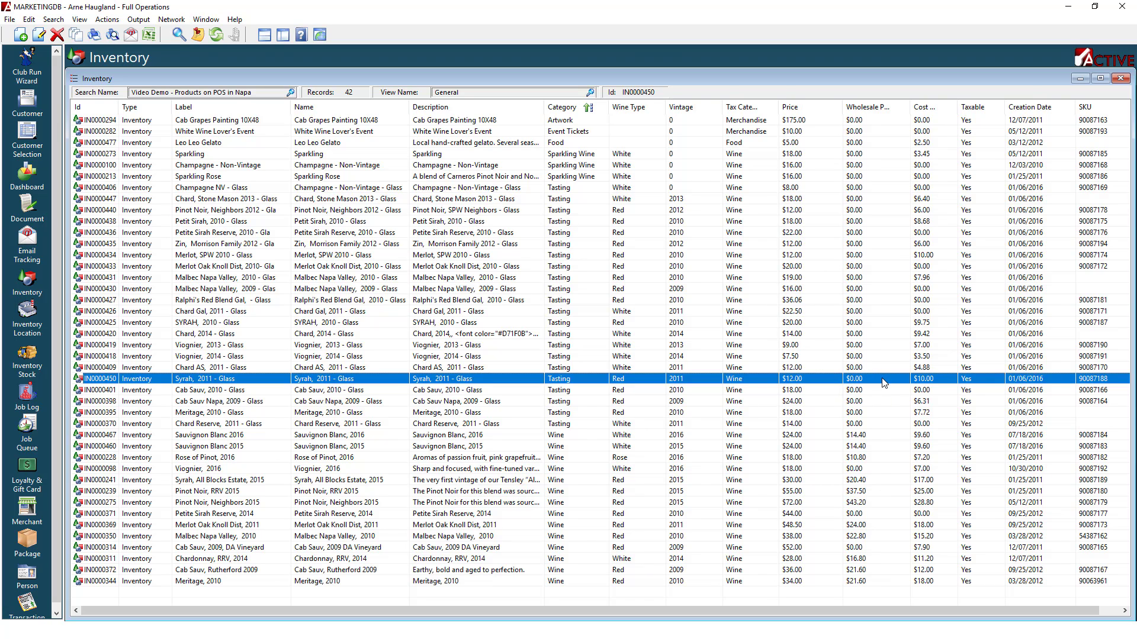
- View the Update Inventory Data options for the Syrah, 2011 - Glass alone, then cancel
{"action": "right_click", "coordinate": [483, 384]}
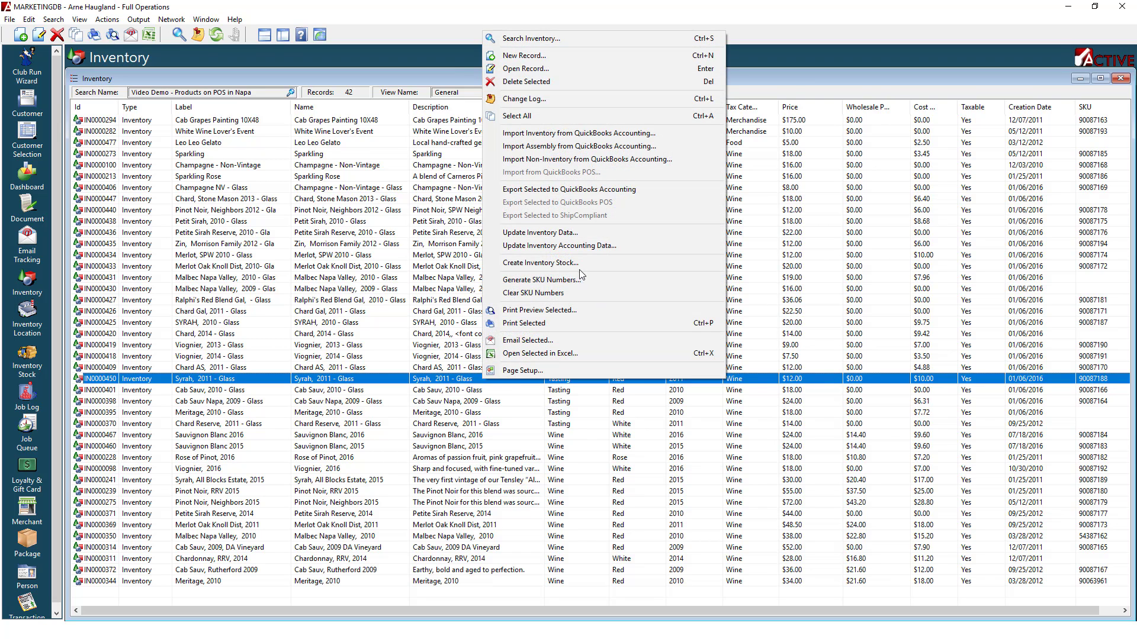
{"action": "left_click", "coordinate": [564, 235]}
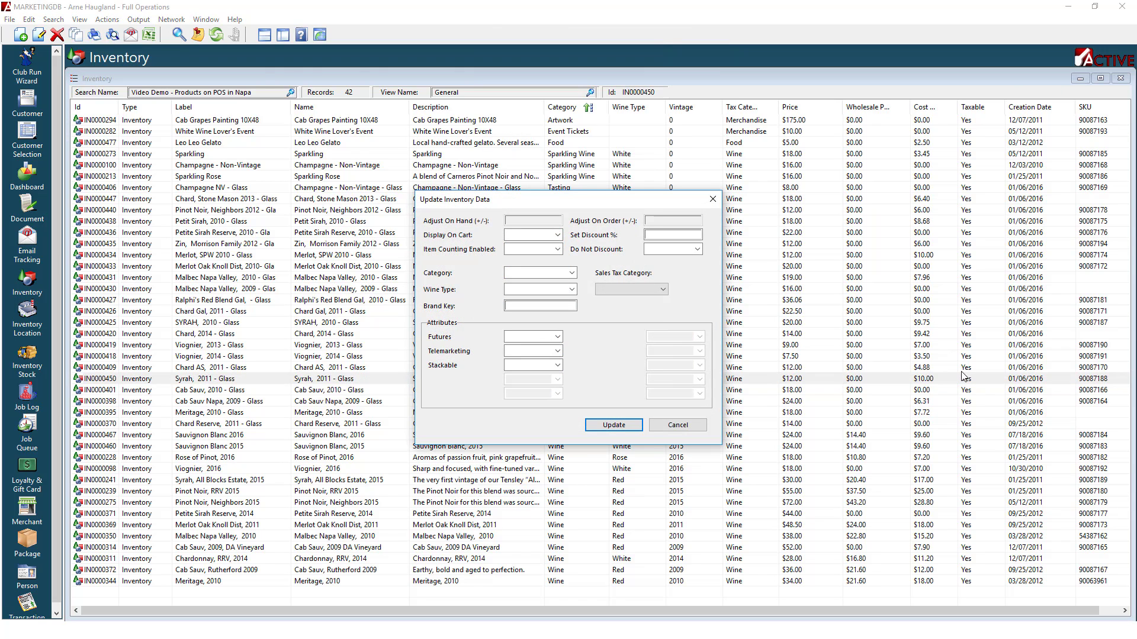
{"action": "left_click", "coordinate": [654, 427]}
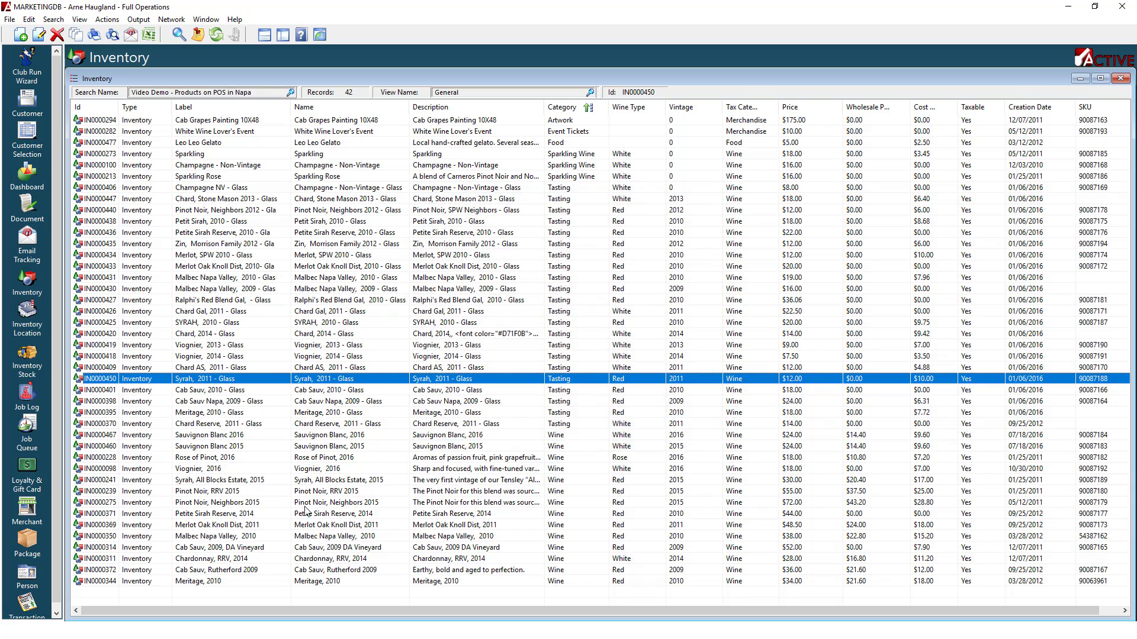
- Select Syrah, 2011 - Glass through Pinot Noir, Neighbors 2015 and view their bulk update choices for category, wine type and brand key, then cancel
{"action": "left_click", "coordinate": [306, 503], "text": "shift"}
{"action": "right_click", "coordinate": [374, 443]}
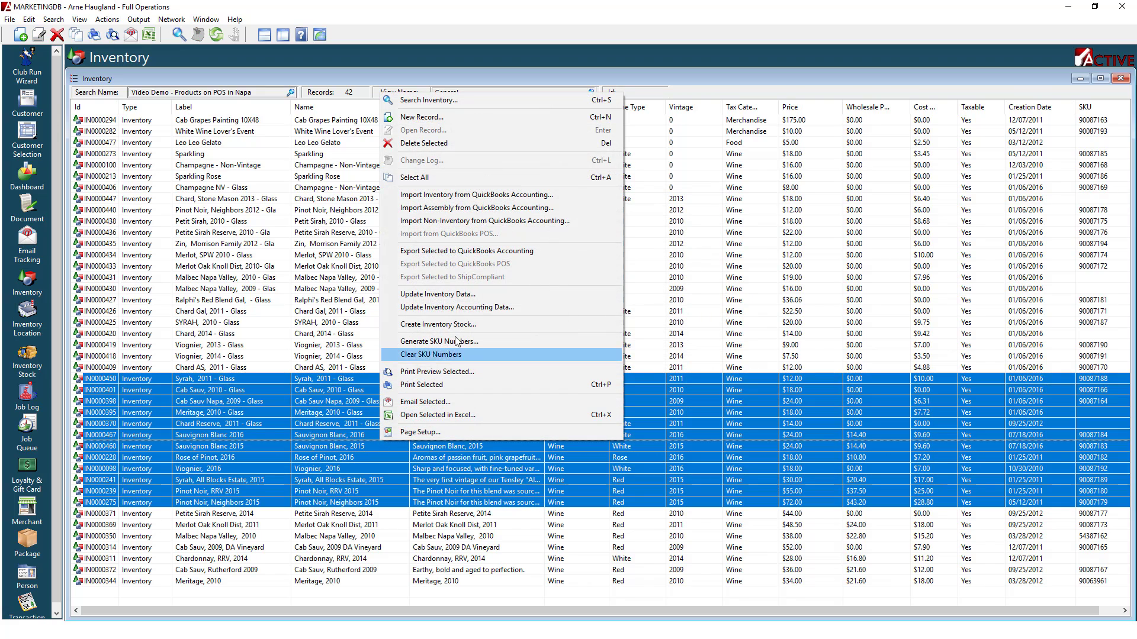
{"action": "left_click", "coordinate": [462, 294]}
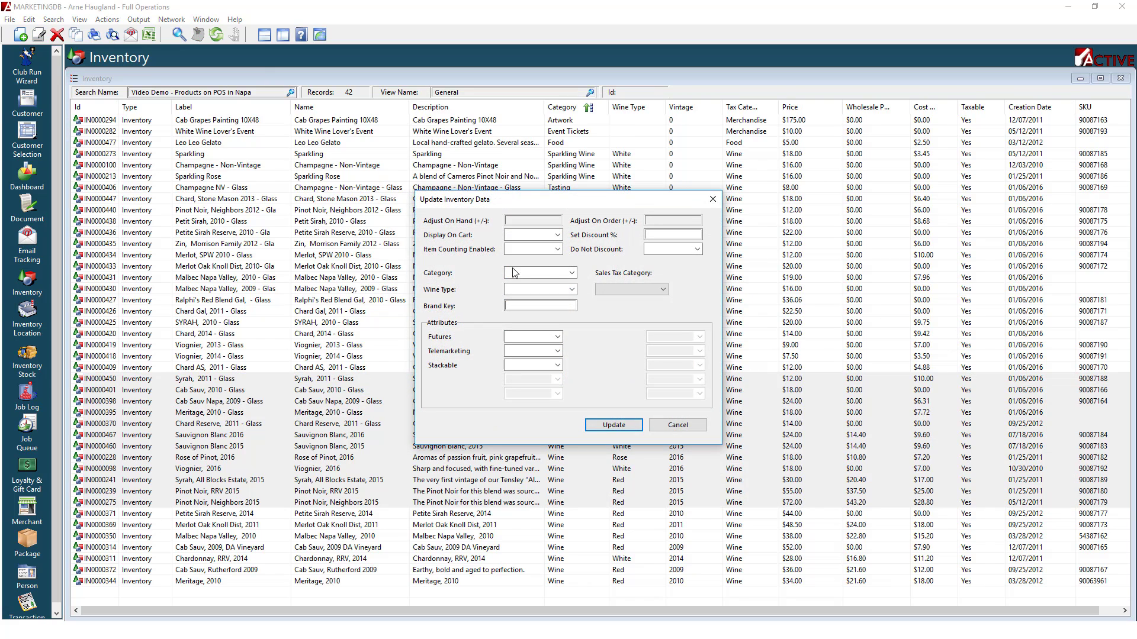
{"action": "left_click", "coordinate": [572, 273]}
{"action": "left_click", "coordinate": [572, 273]}
{"action": "left_click", "coordinate": [572, 289]}
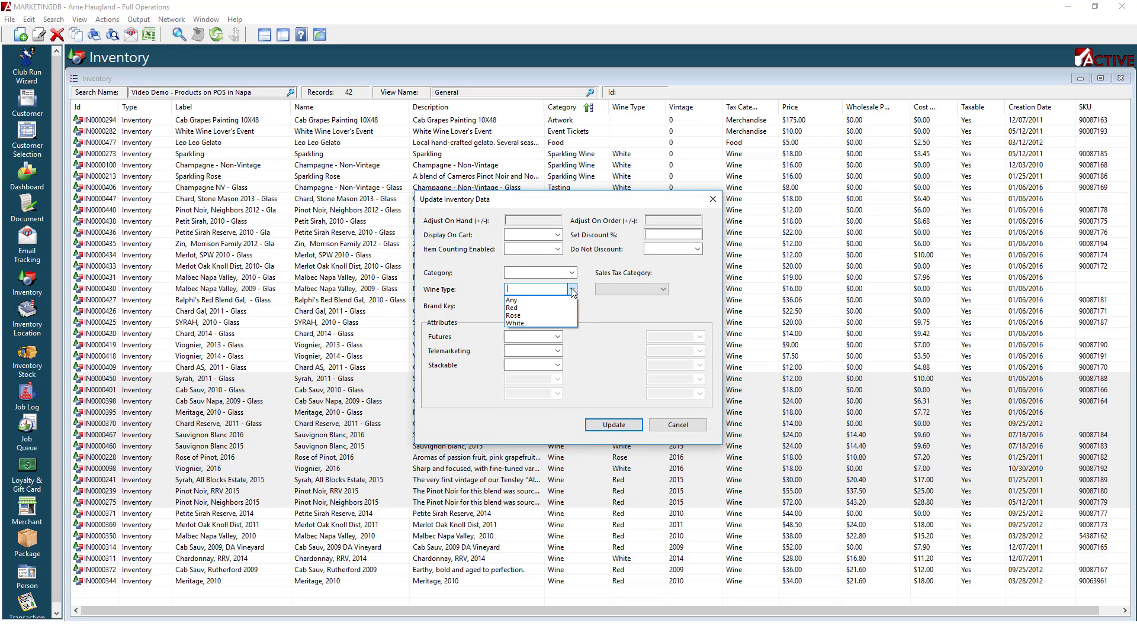
{"action": "left_click", "coordinate": [572, 290]}
{"action": "left_click", "coordinate": [529, 305]}
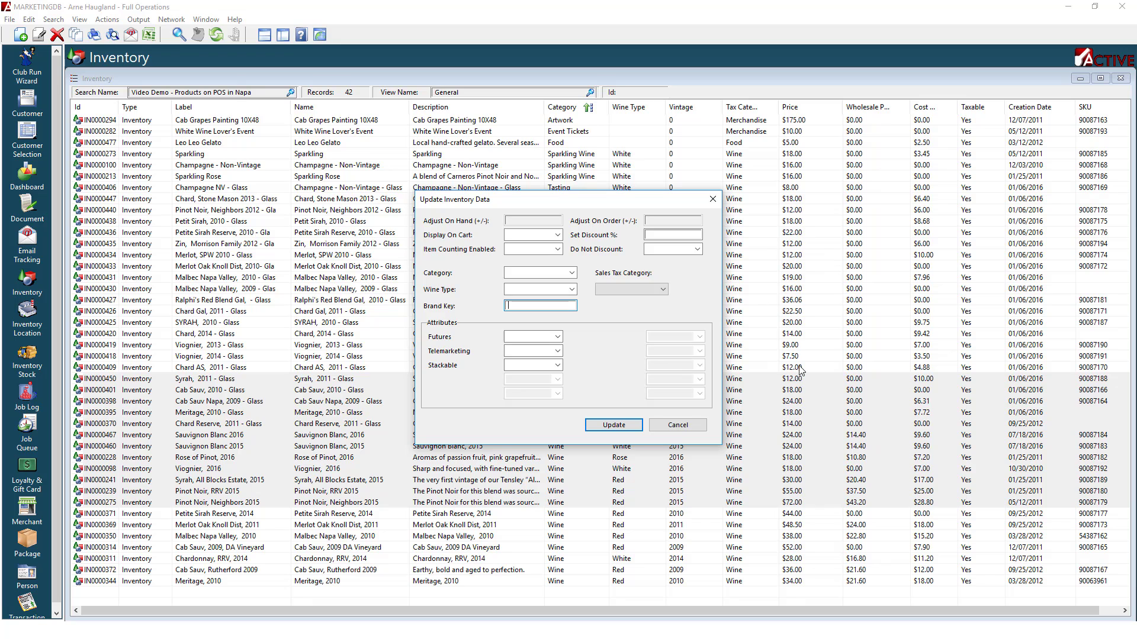
{"action": "left_click", "coordinate": [679, 426]}
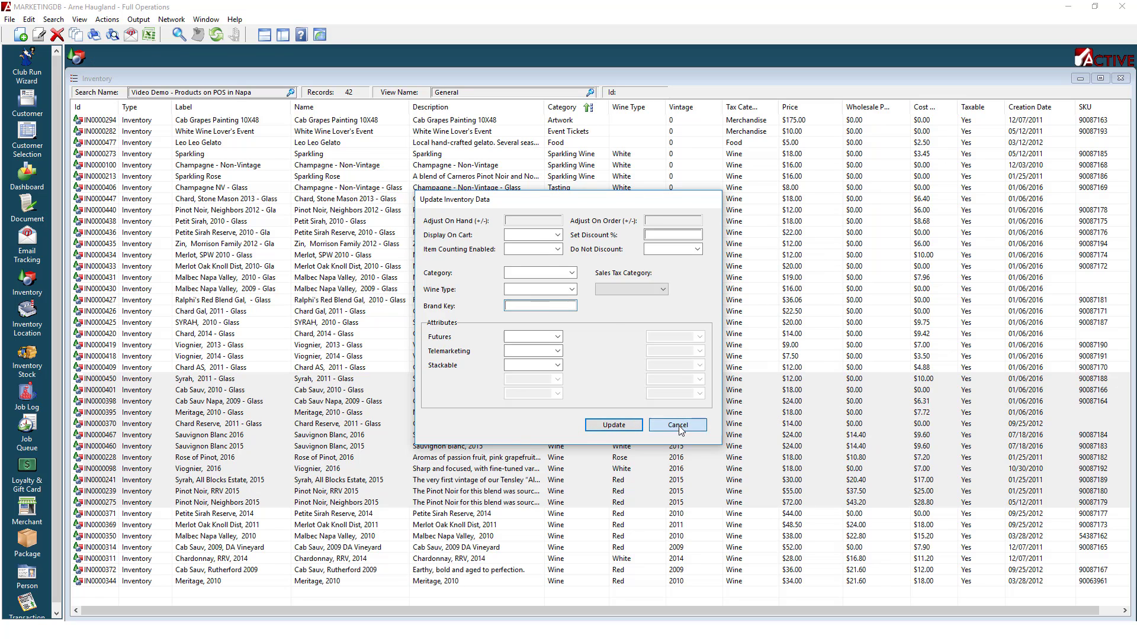
{"action": "right_click", "coordinate": [524, 421]}
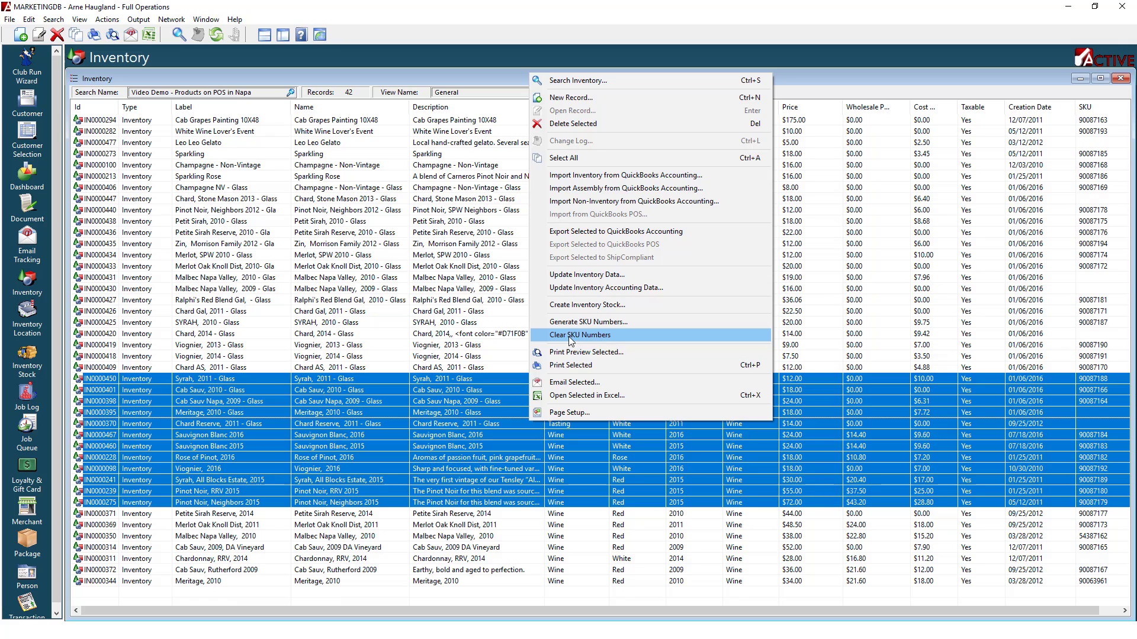
{"action": "left_click", "coordinate": [585, 340]}
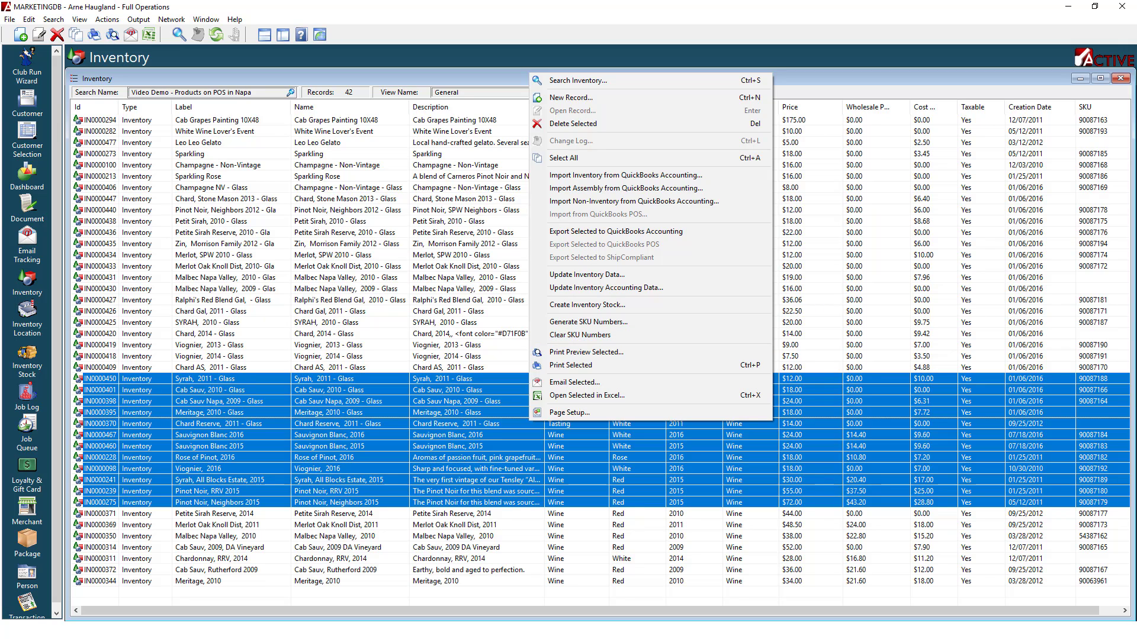
{"action": "left_click", "coordinate": [874, 379]}
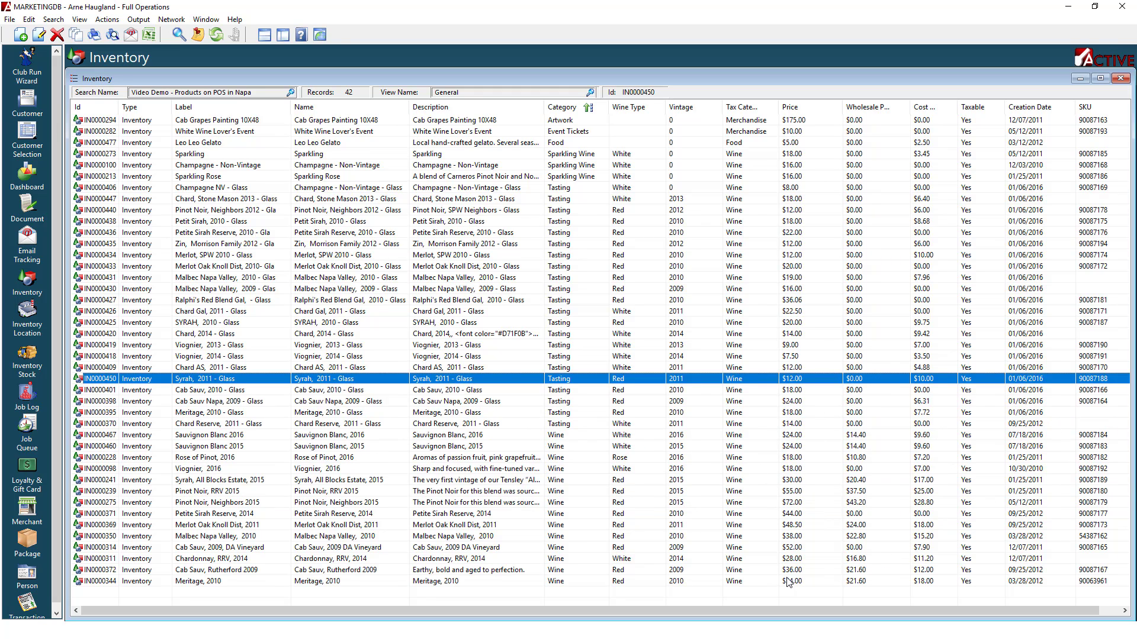
- Sort the inventory by SKU and clear the SKU numbers of Champagne NV - Glass through Zin, Morrison Family 2012
{"action": "left_click", "coordinate": [1101, 111]}
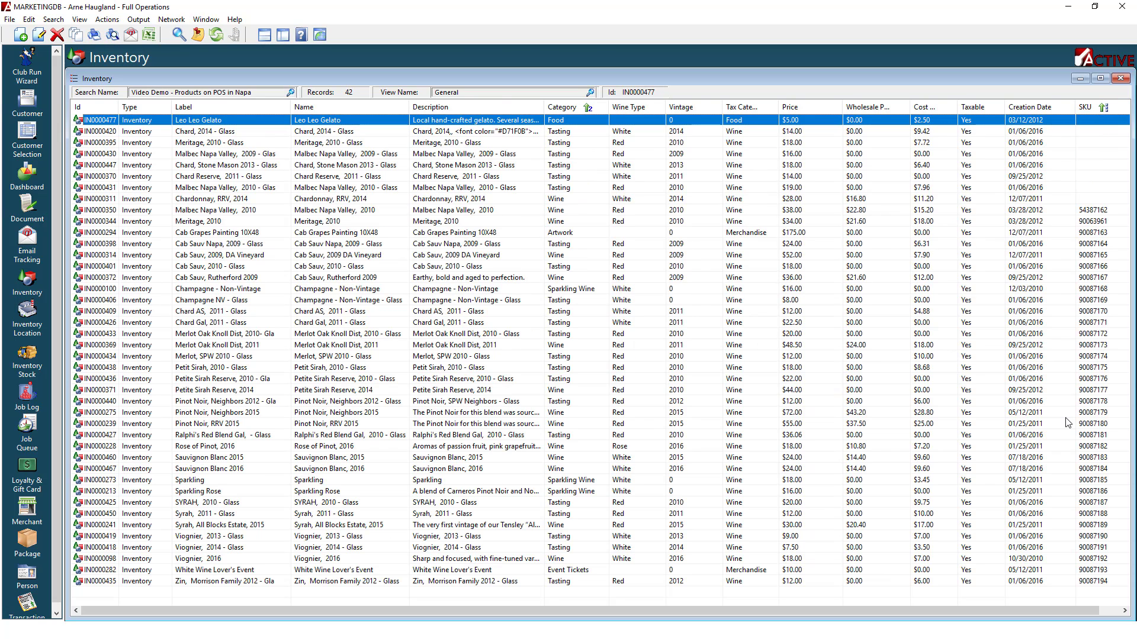
{"action": "left_click", "coordinate": [1093, 301]}
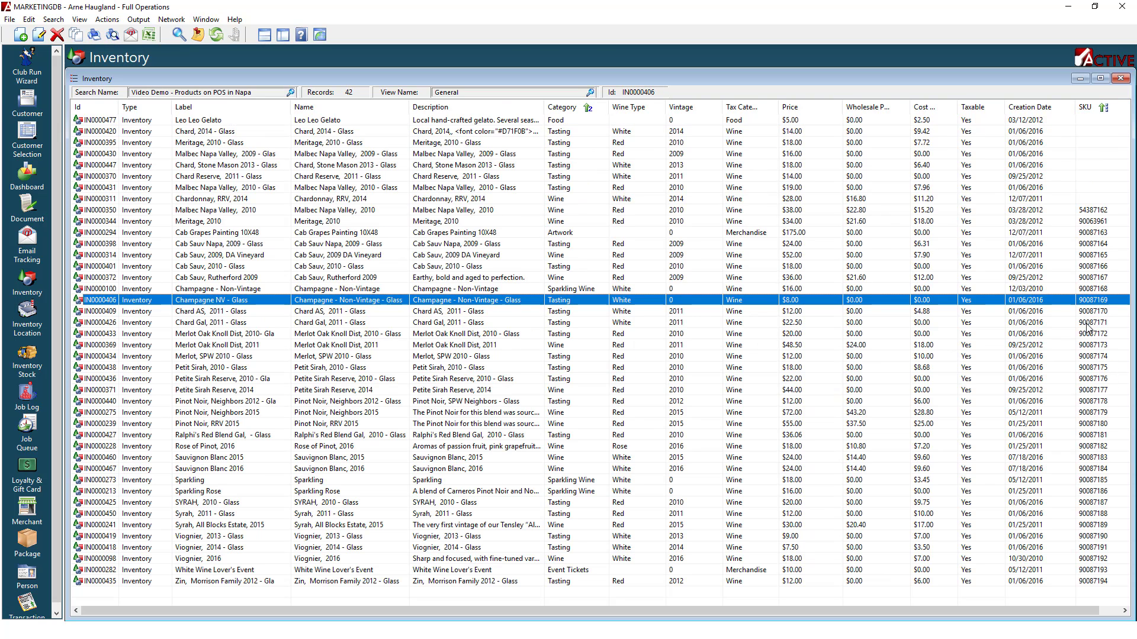
{"action": "left_click", "coordinate": [1073, 582], "text": "shift"}
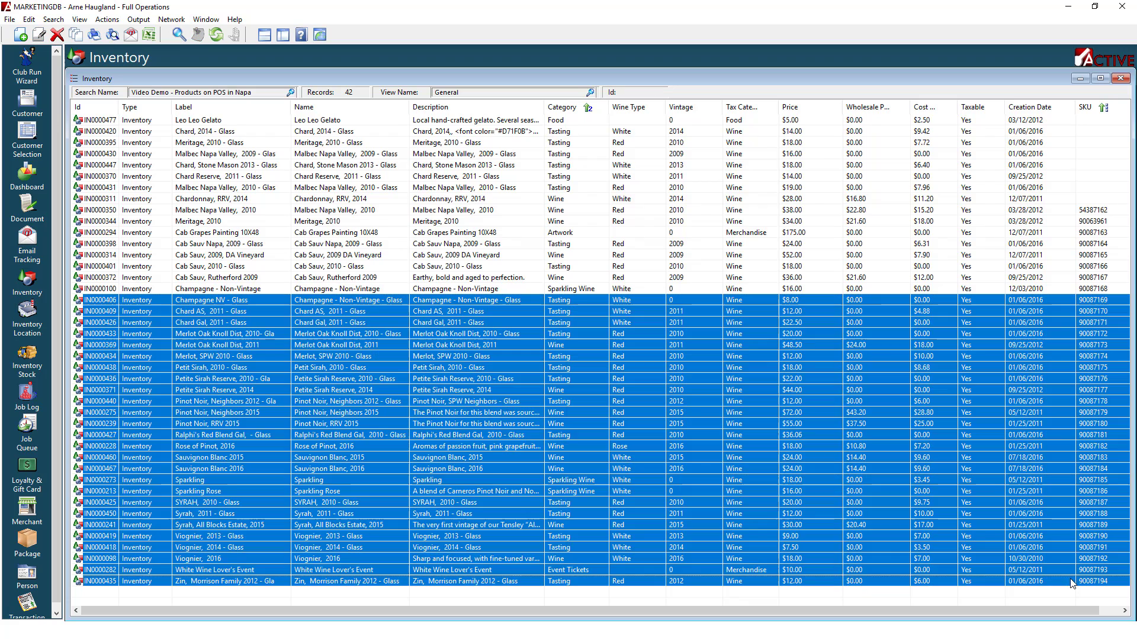
{"action": "right_click", "coordinate": [538, 442]}
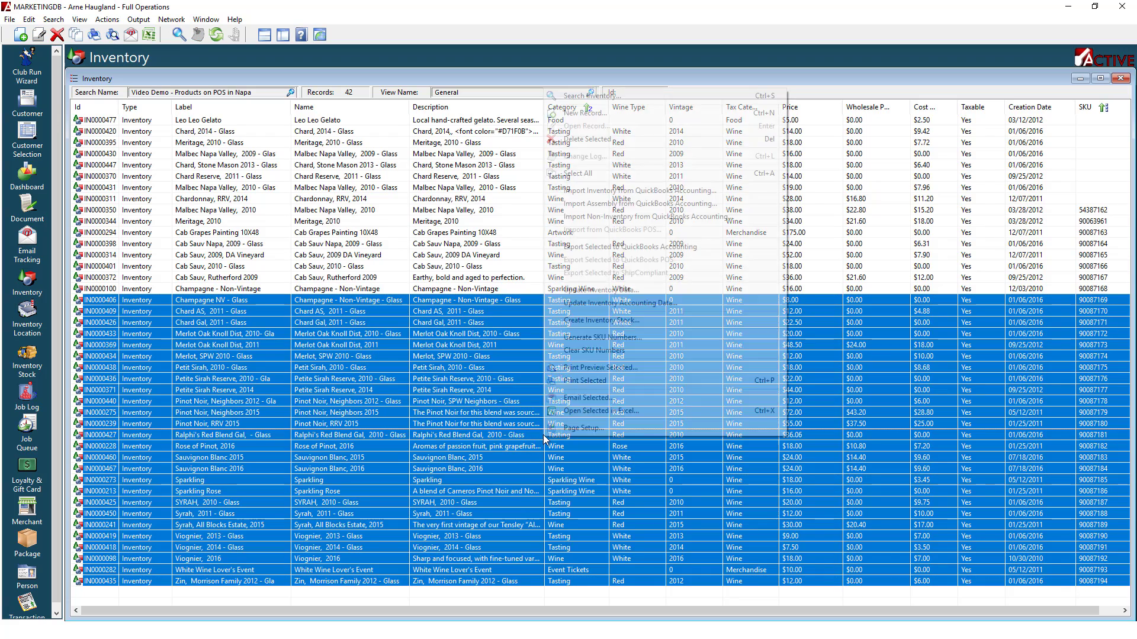
{"action": "left_click", "coordinate": [594, 350]}
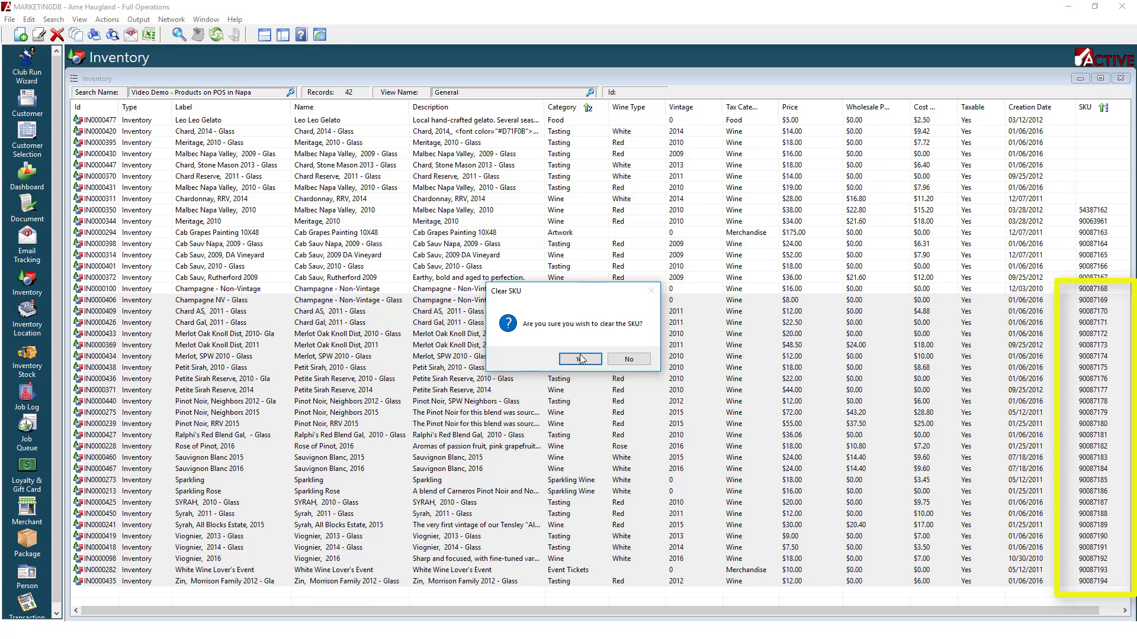
{"action": "left_click", "coordinate": [579, 360]}
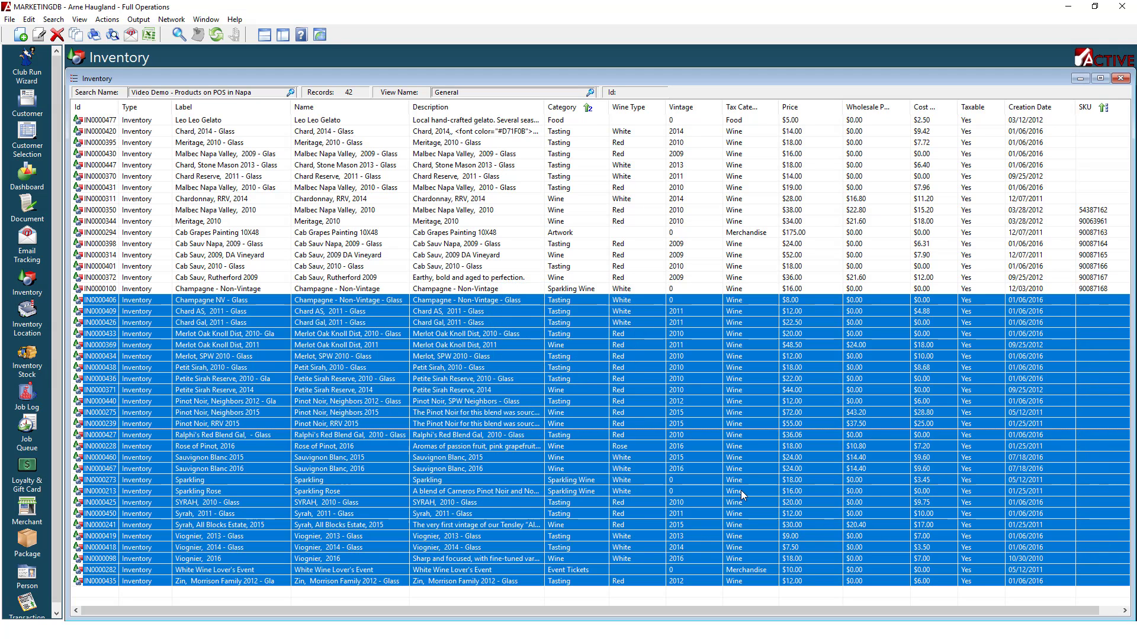
- Generate new SKU numbers for the selected records with prefix 990 and starting number 87169
{"action": "right_click", "coordinate": [470, 375]}
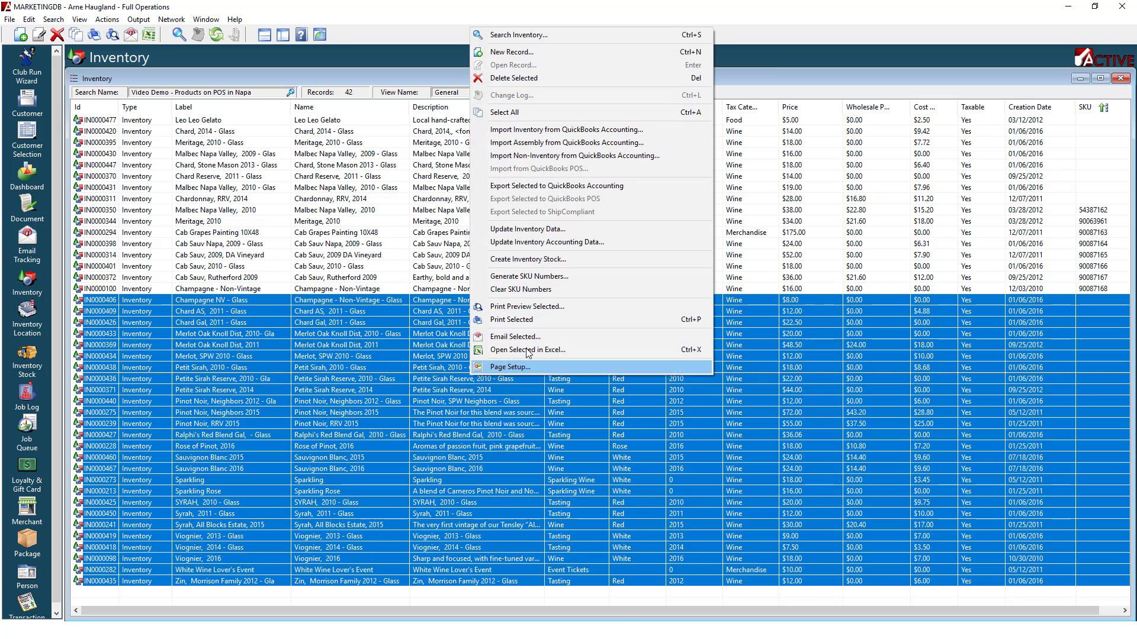
{"action": "left_click", "coordinate": [540, 279]}
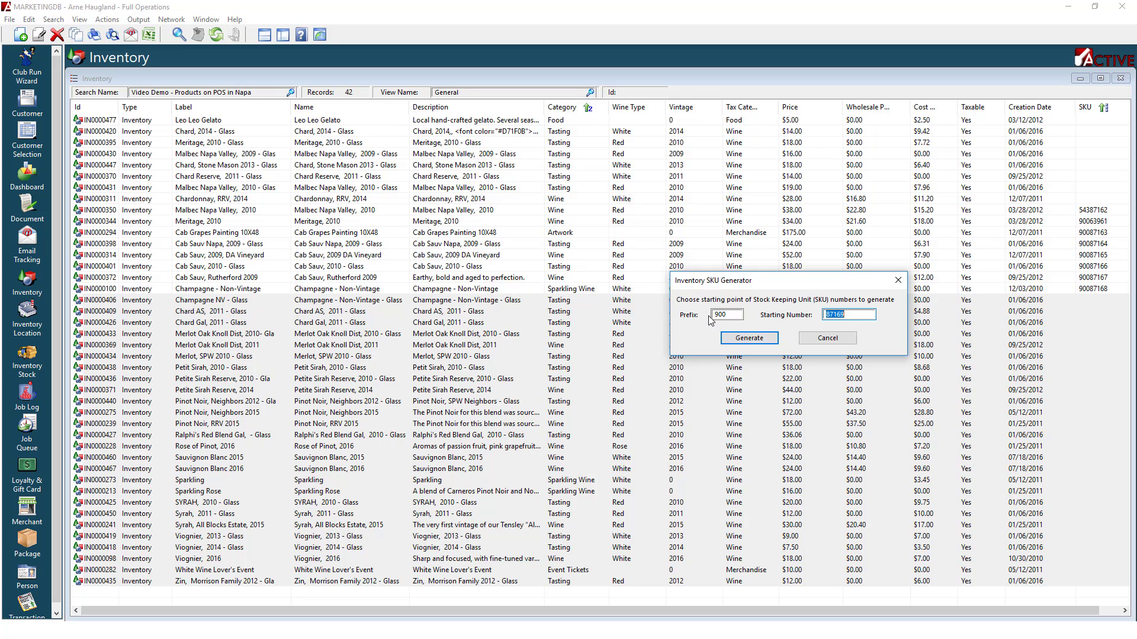
{"action": "left_click_drag", "start_coordinate": [718, 315], "coordinate": [722, 315]}
{"action": "type", "text": "9"}
{"action": "left_click", "coordinate": [748, 338]}
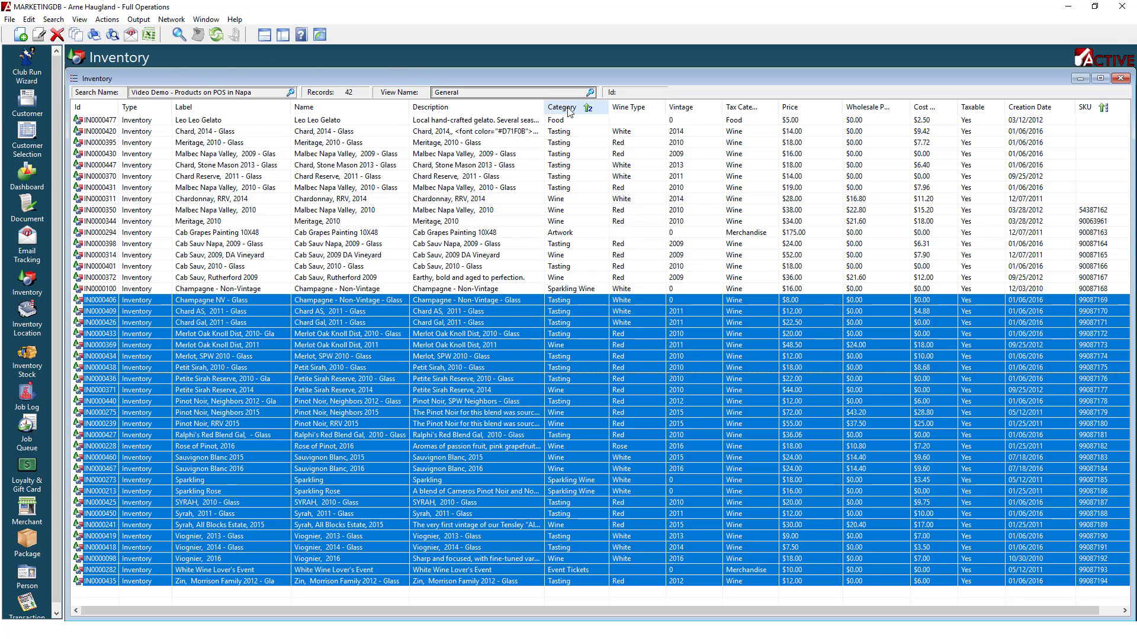
- Switch the inventory list to the "Barcode Sample on Avery 5160 (~)" view
{"action": "left_click", "coordinate": [589, 92]}
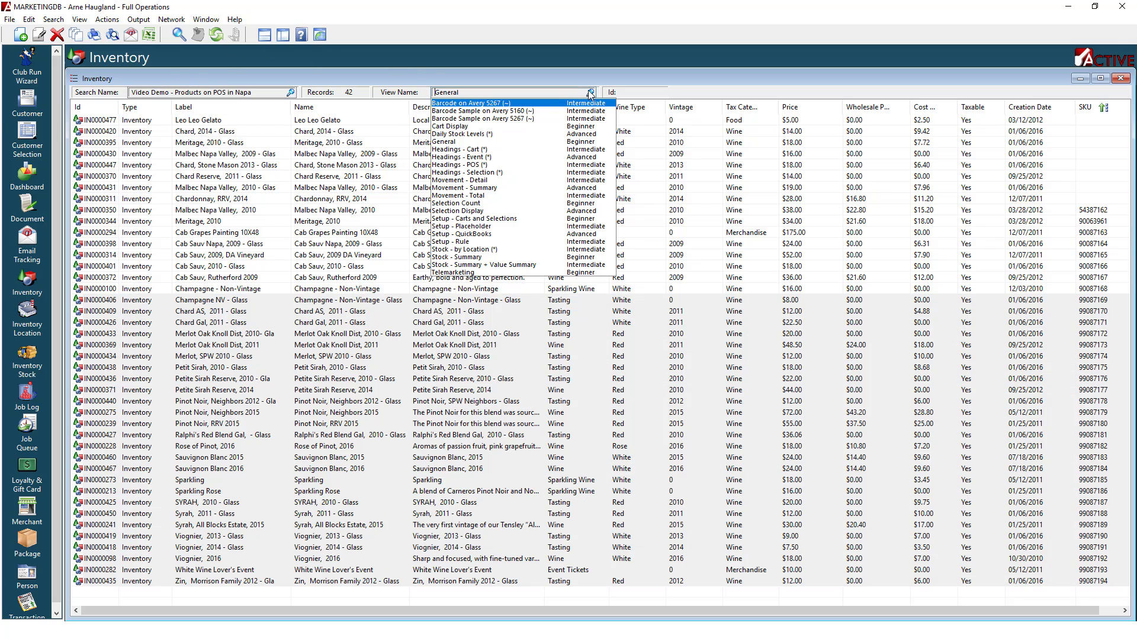
{"action": "left_click", "coordinate": [514, 112]}
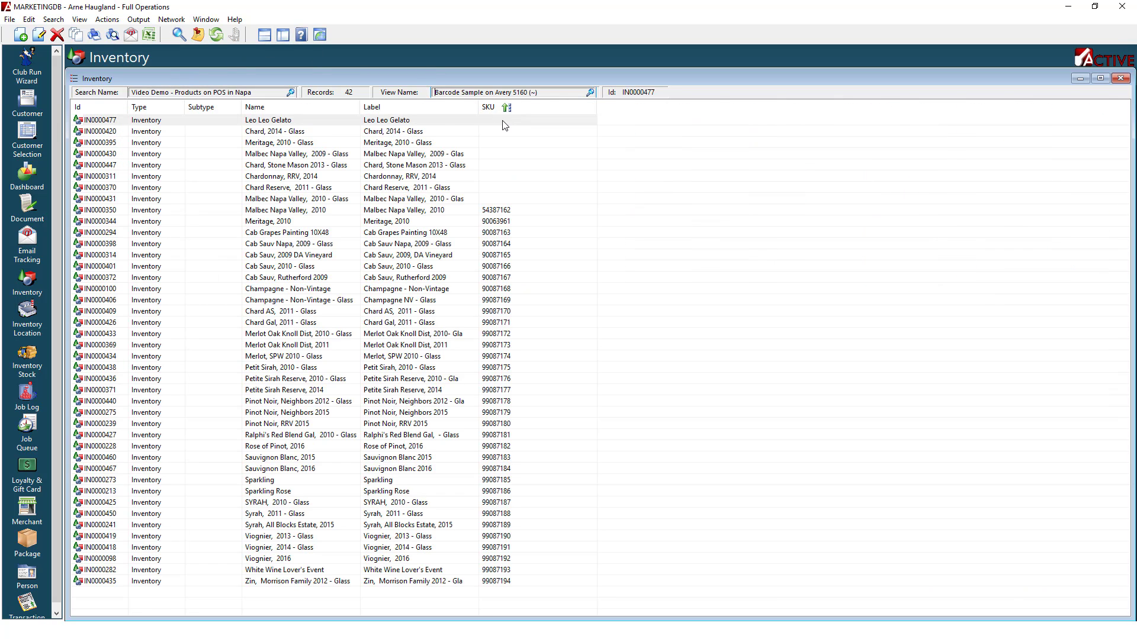
- Preview the barcode labels for the records from Champagne - Non-Vintage through SYRAH, 2010 - Glass, and close the preview
{"action": "left_click", "coordinate": [501, 290]}
{"action": "left_click", "coordinate": [507, 503], "text": "shift"}
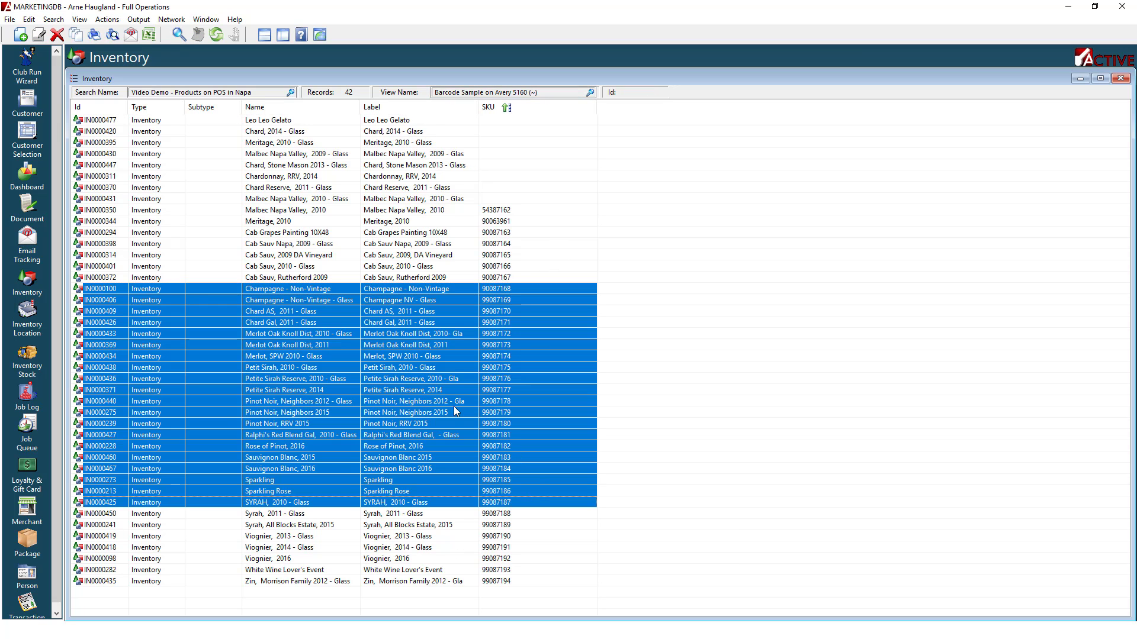
{"action": "left_click", "coordinate": [112, 35]}
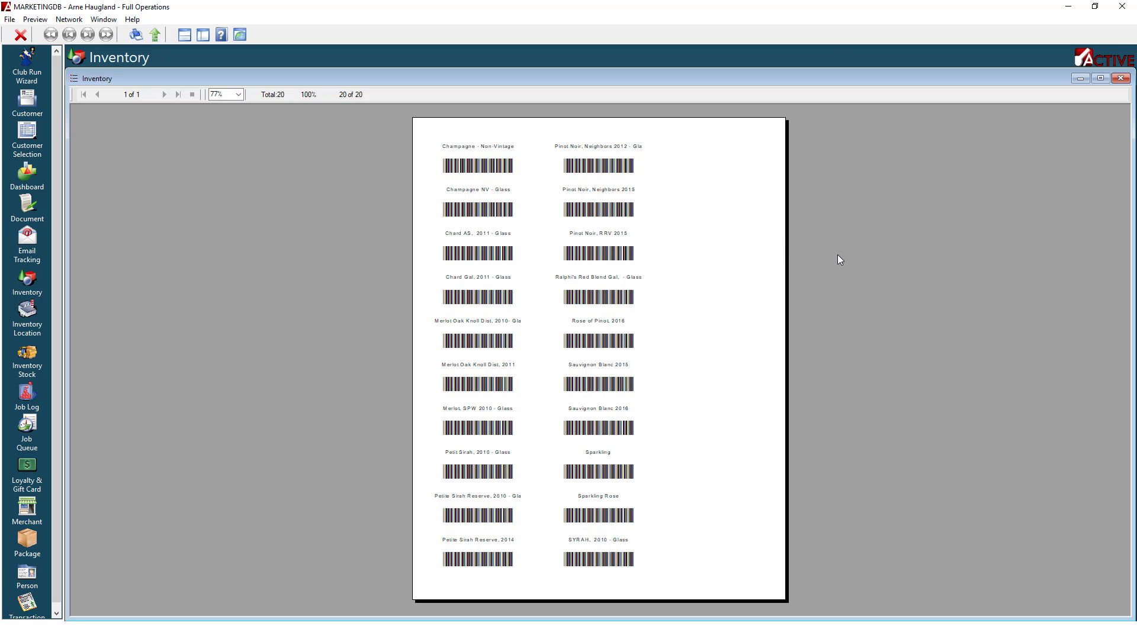
{"action": "left_click", "coordinate": [21, 37]}
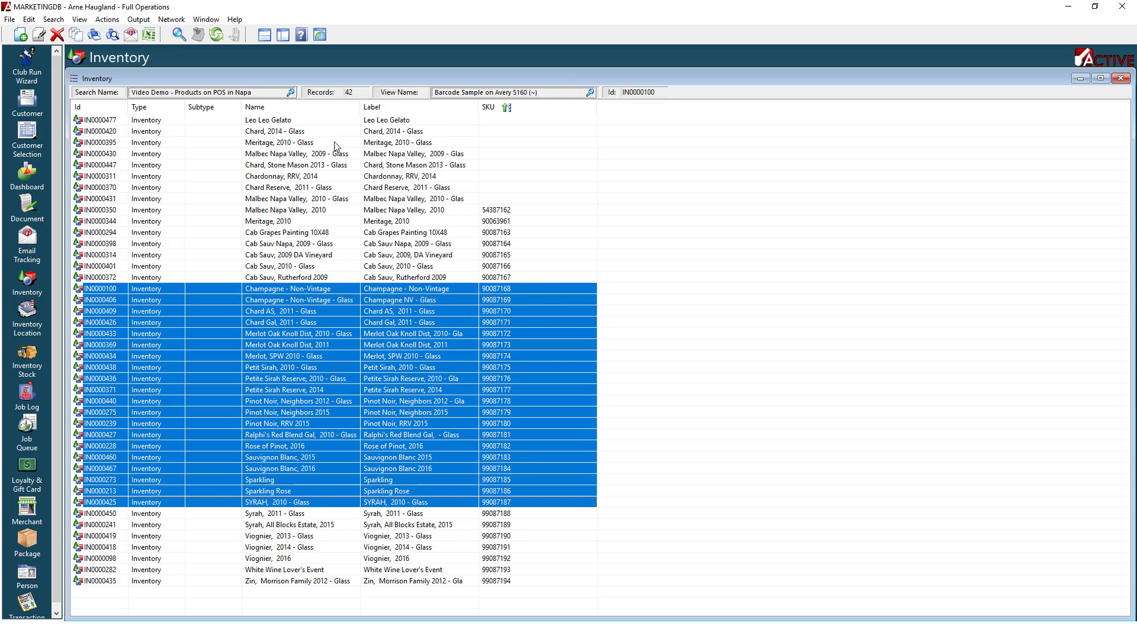
- In the "Barcode on Avery 5267 (~)" view, preview both label pages for Merlot Oak Knoll Dist, 2011 through Petite Sirah Reserve, 2010 - Glass, and close the preview
{"action": "left_click", "coordinate": [566, 93]}
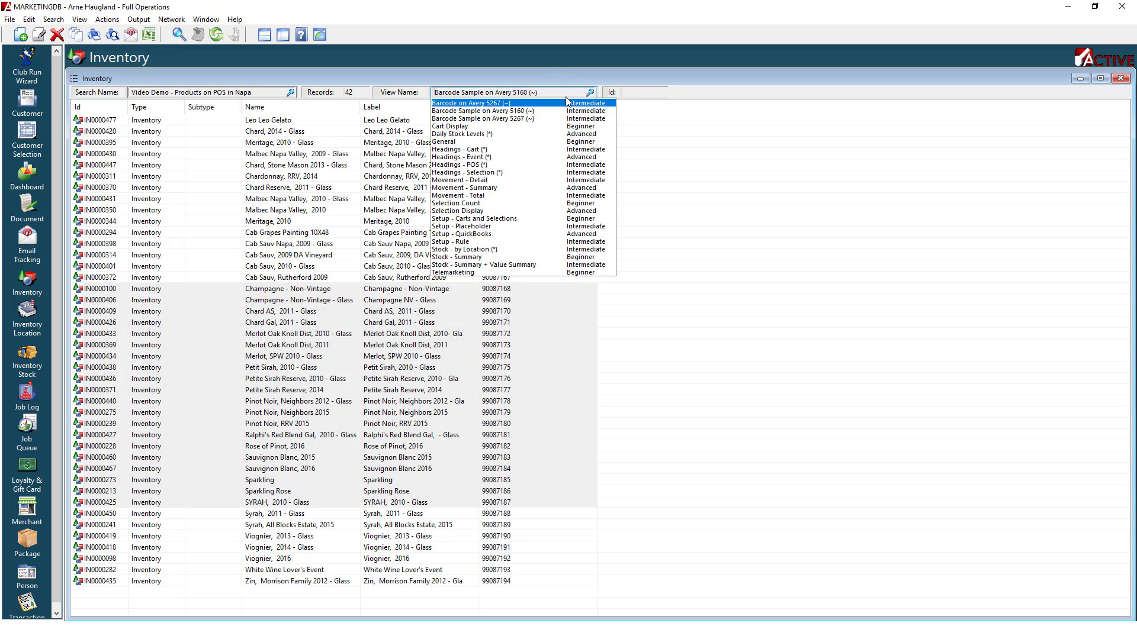
{"action": "left_click", "coordinate": [482, 103]}
{"action": "left_click", "coordinate": [548, 348]}
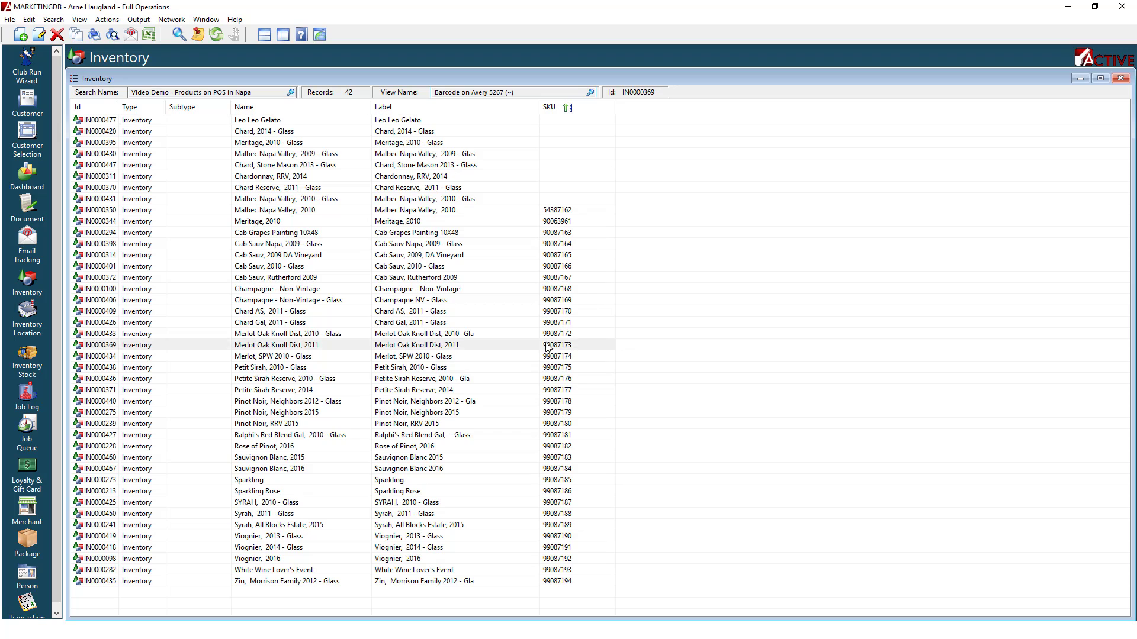
{"action": "left_click", "coordinate": [559, 379], "text": "shift"}
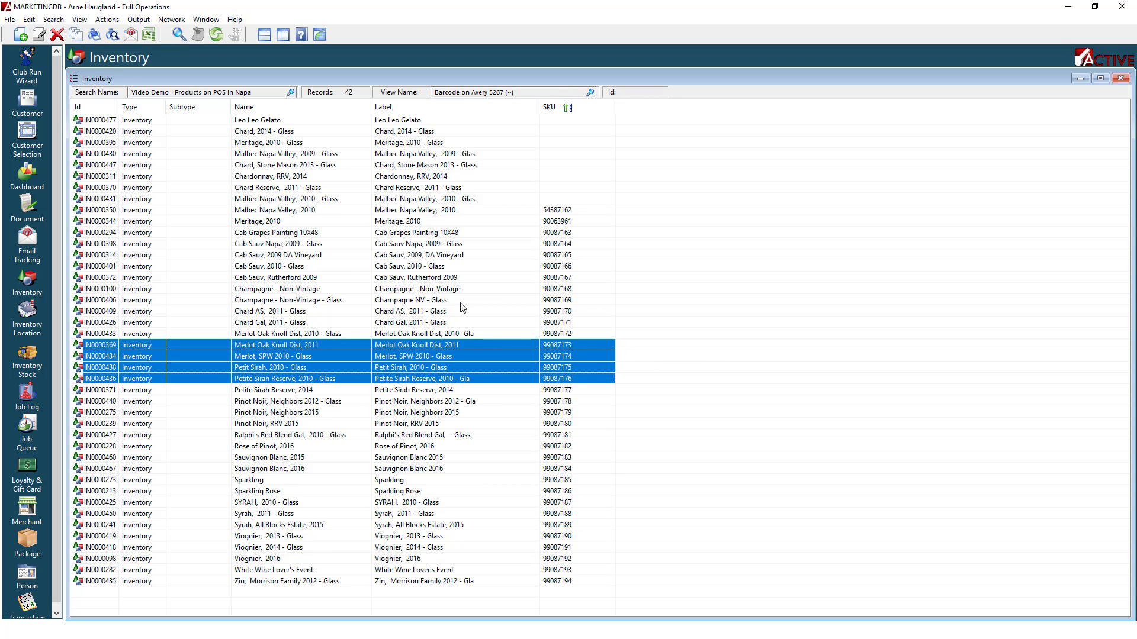
{"action": "left_click", "coordinate": [112, 34]}
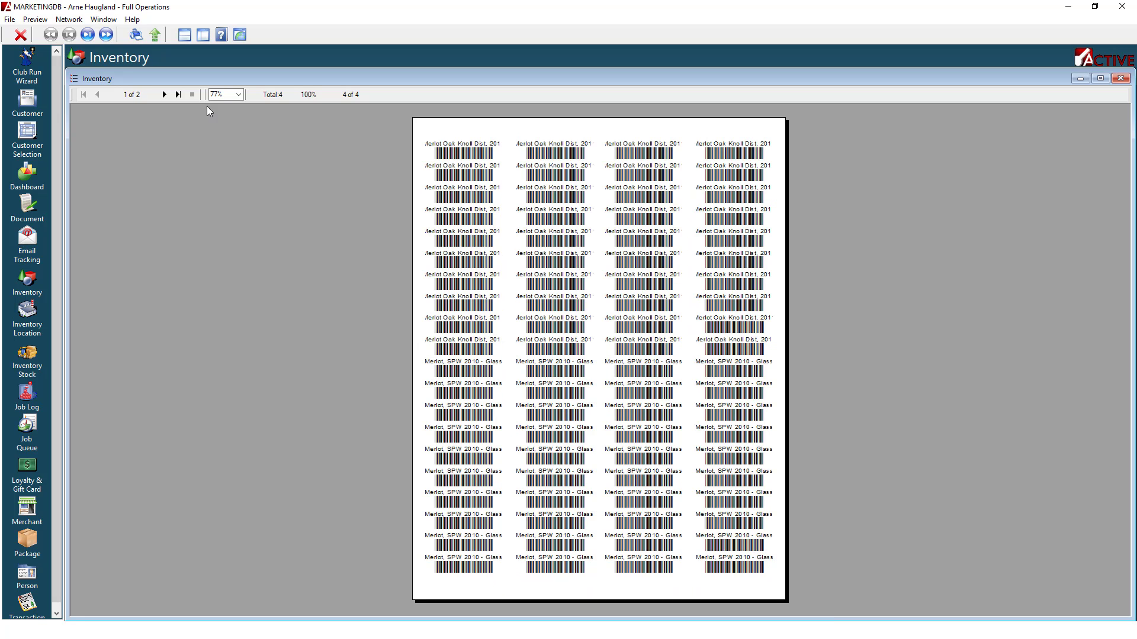
{"action": "left_click", "coordinate": [165, 95]}
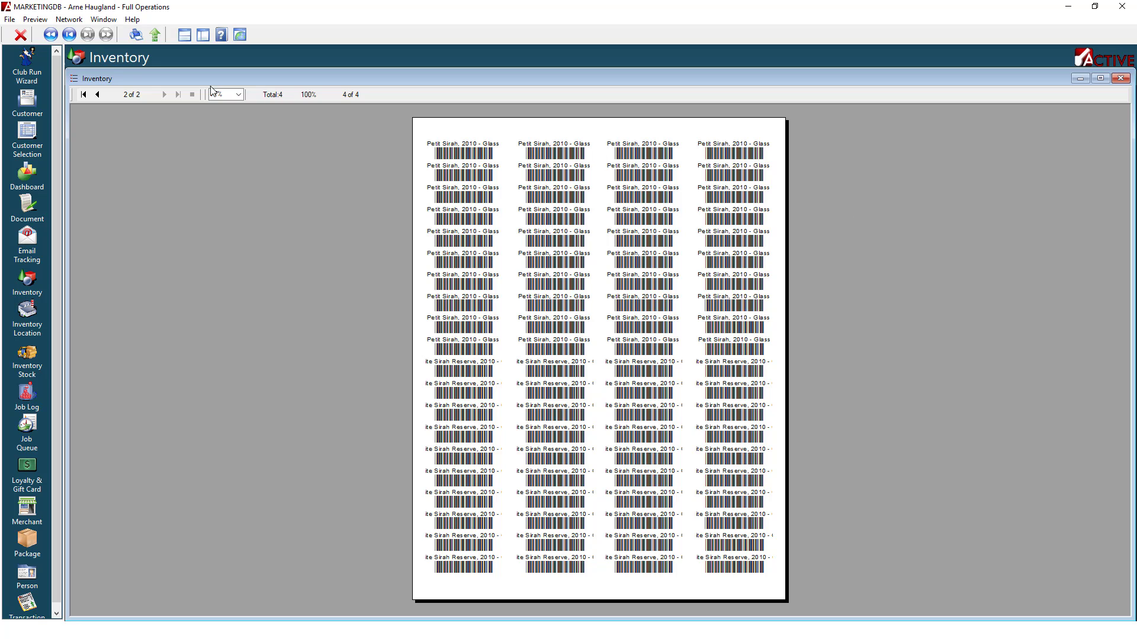
{"action": "left_click", "coordinate": [20, 35]}
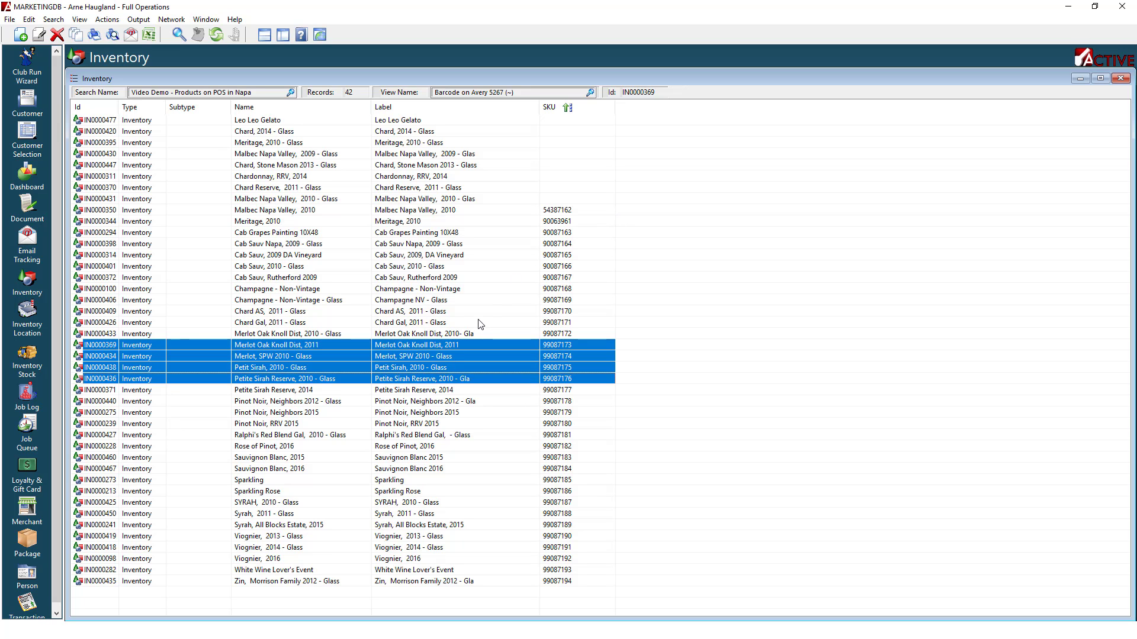
- Switch to the General view and check the inventory locations offered when creating stock for Merlot Oak Knoll Dist, 2011, then cancel
{"action": "left_click", "coordinate": [590, 92]}
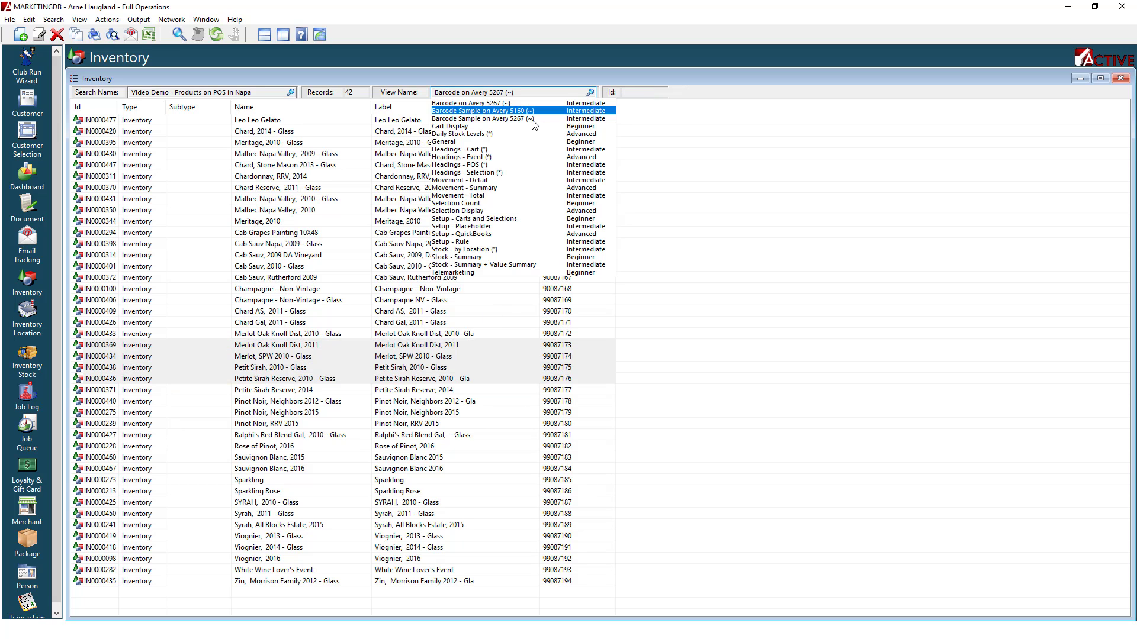
{"action": "left_click", "coordinate": [533, 142]}
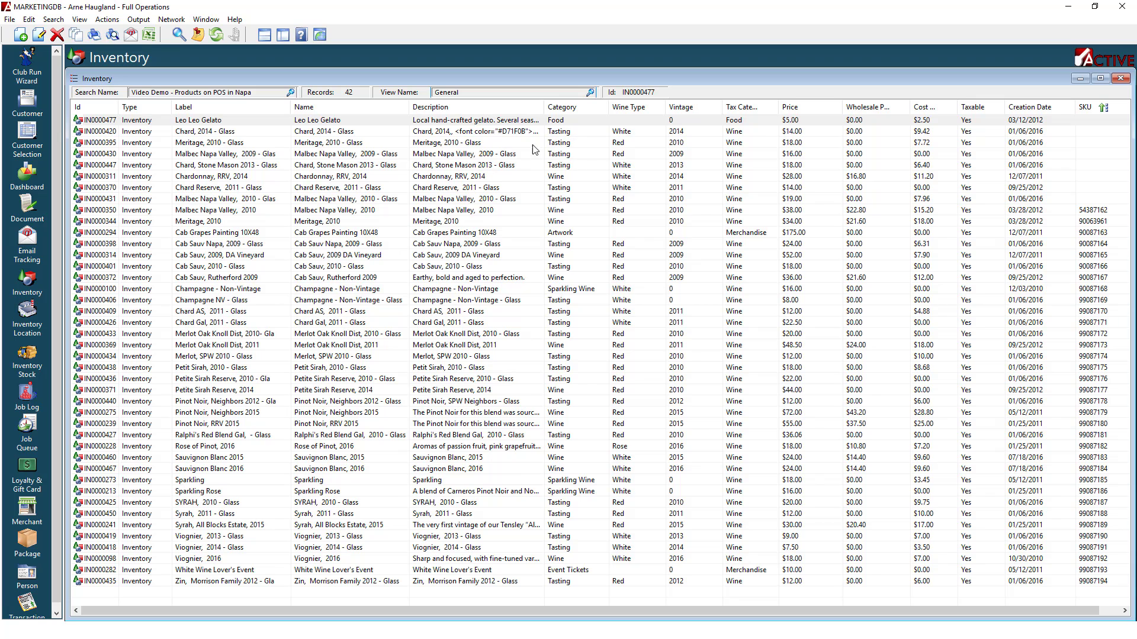
{"action": "right_click", "coordinate": [436, 345]}
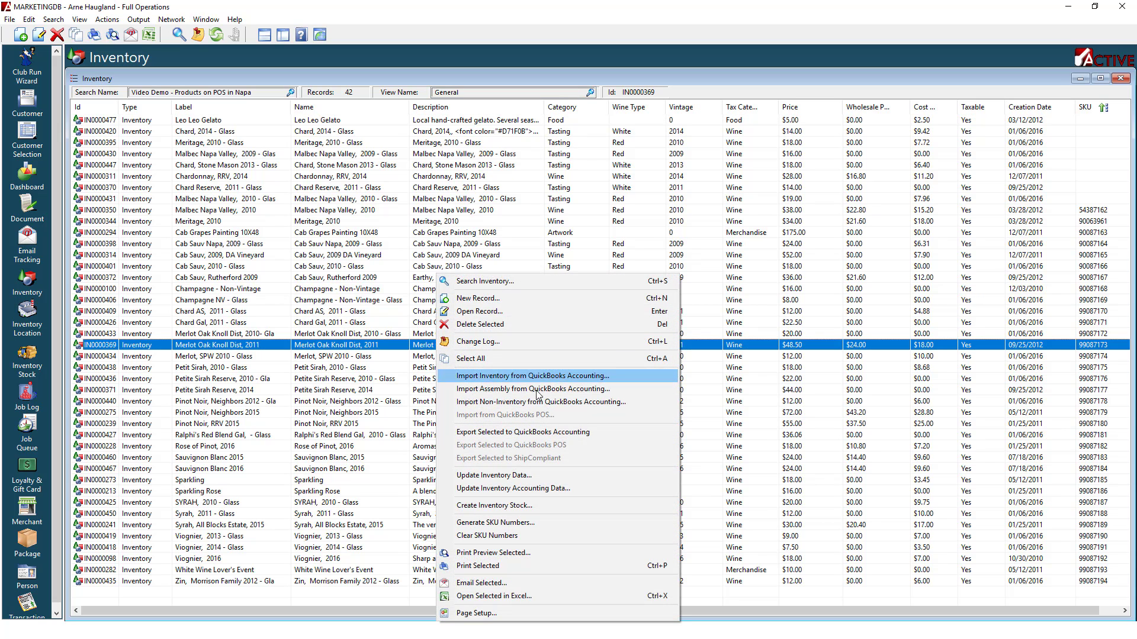
{"action": "left_click", "coordinate": [517, 505]}
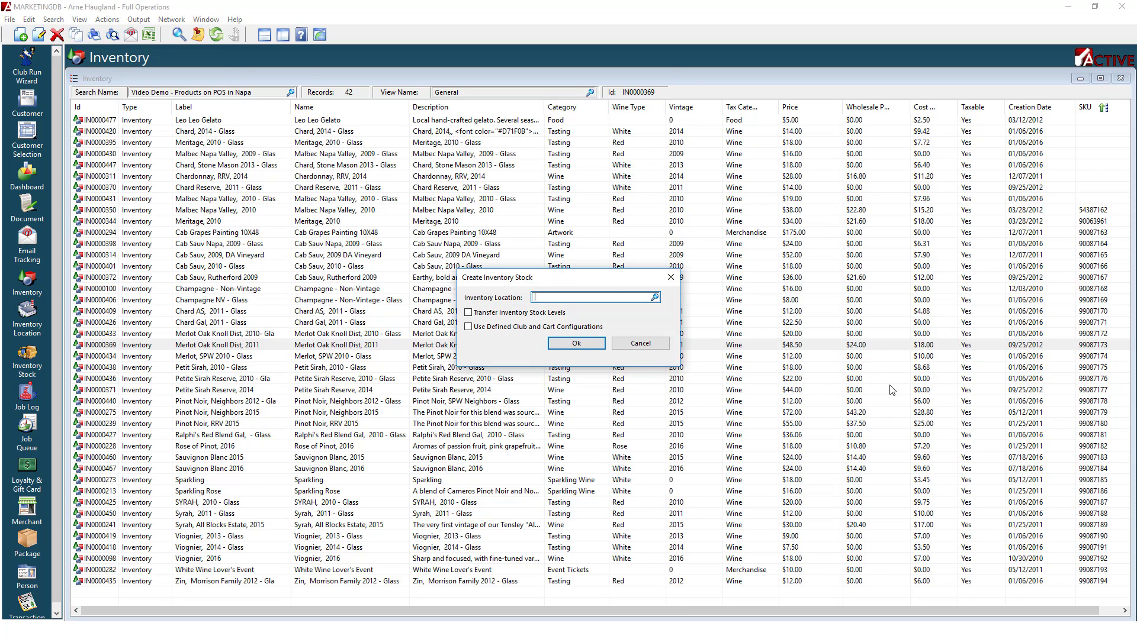
{"action": "left_click", "coordinate": [655, 298]}
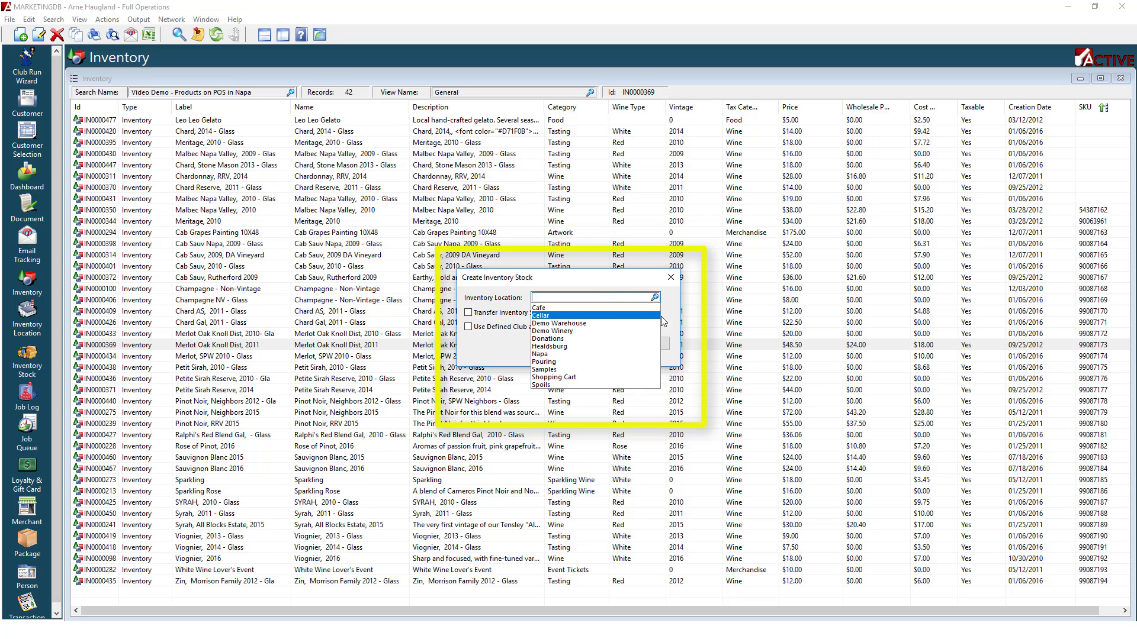
{"action": "left_click", "coordinate": [590, 298]}
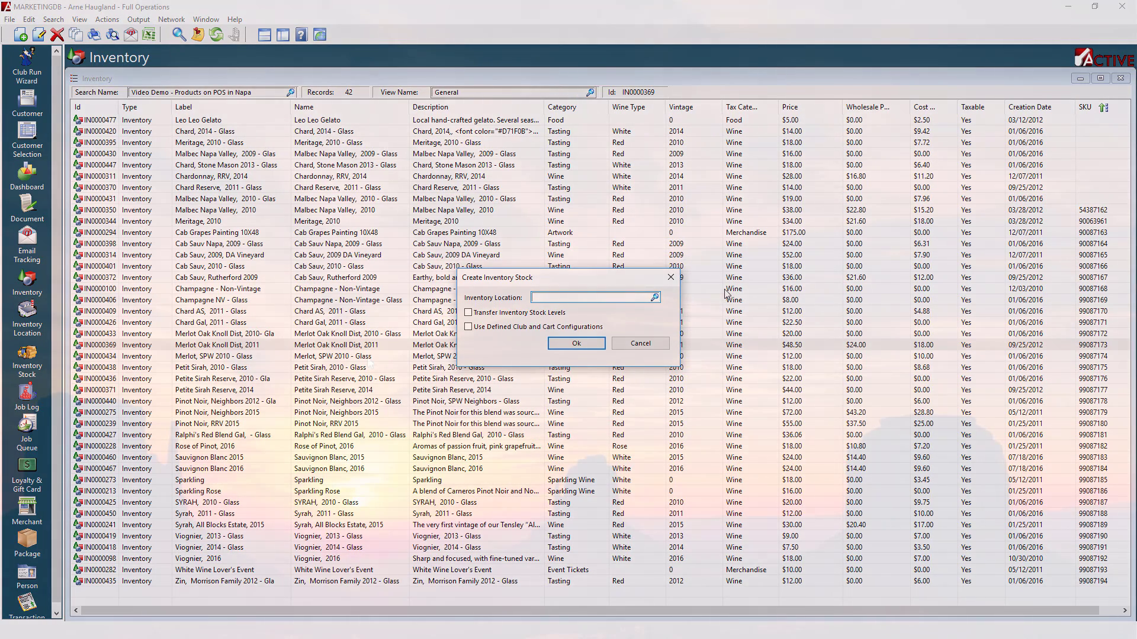
{"action": "left_click", "coordinate": [649, 346]}
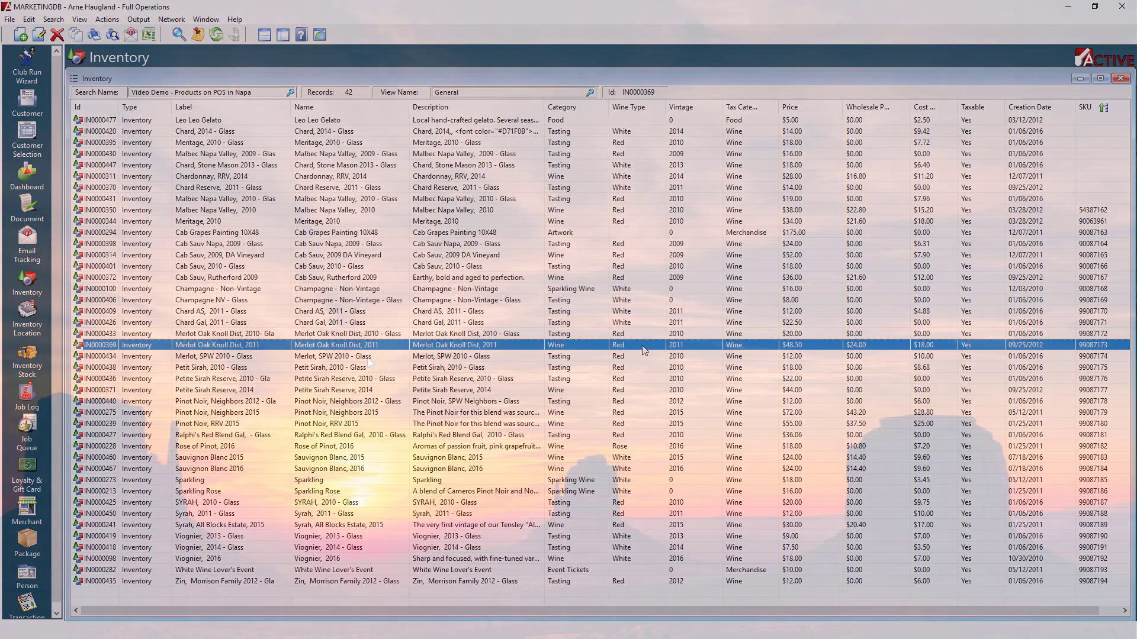